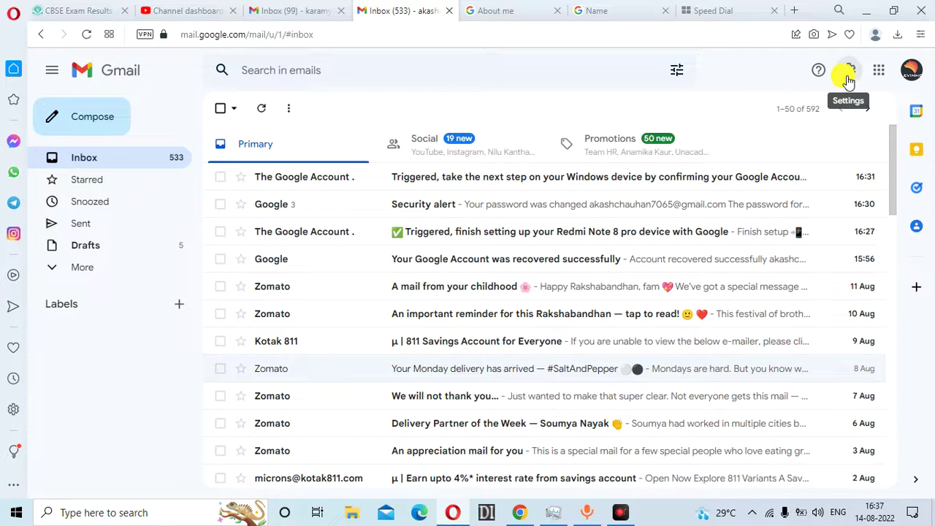
# Open the full mail settings and go to the Signature section of the general settings
pyautogui.click(847, 74)
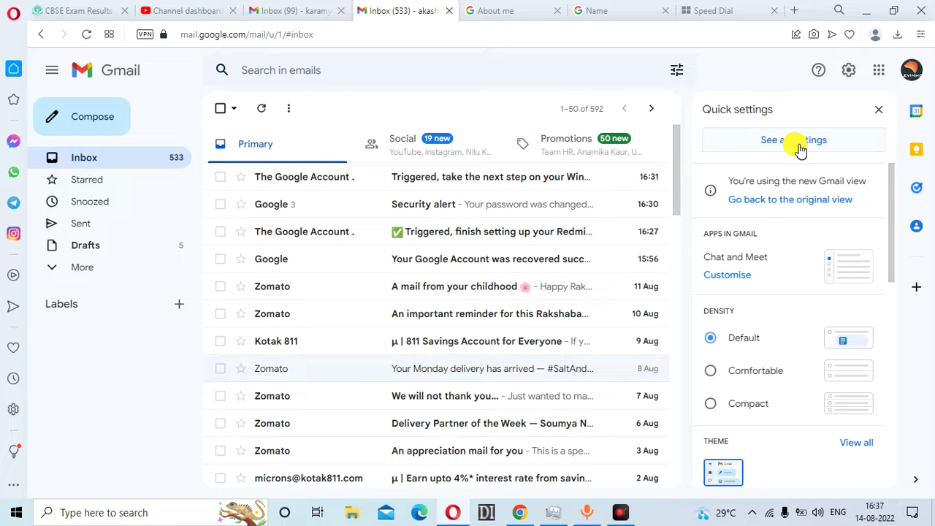
pyautogui.click(801, 144)
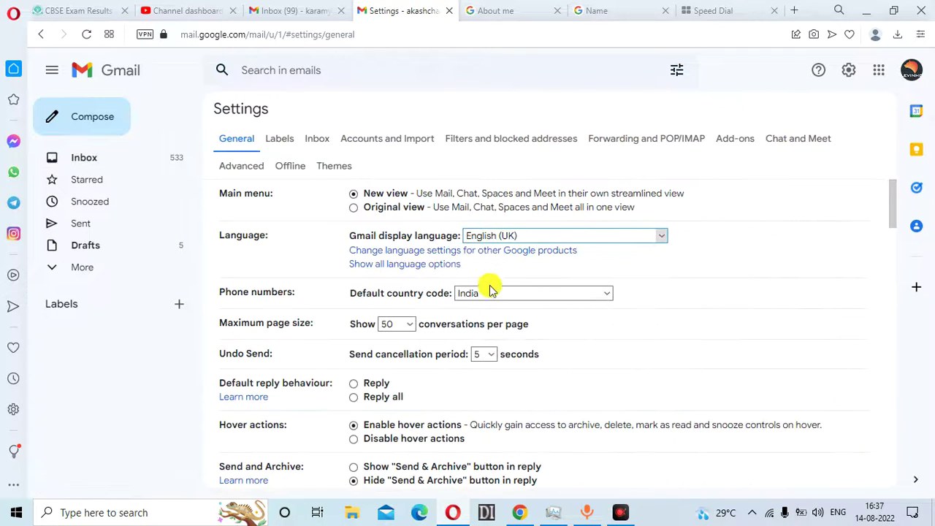
pyautogui.scroll(-1, 358, 304)
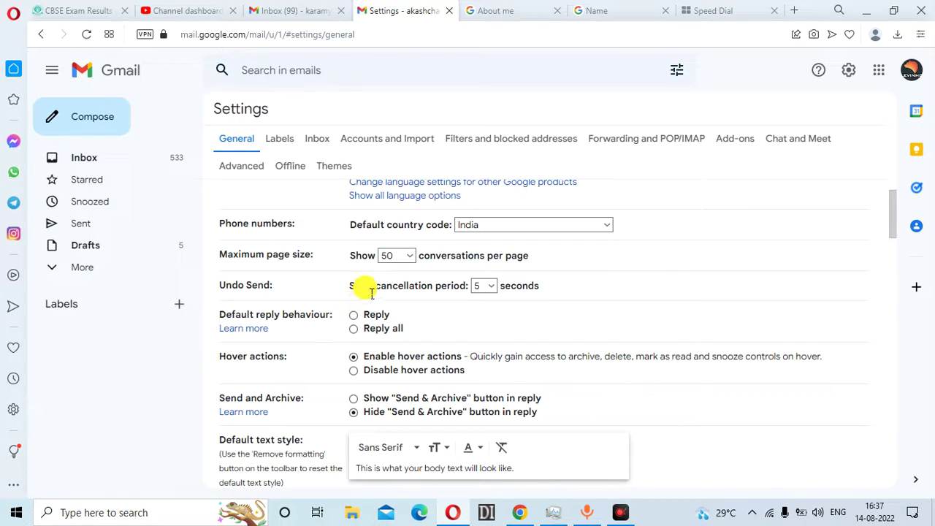
pyautogui.scroll(-3, 361, 286)
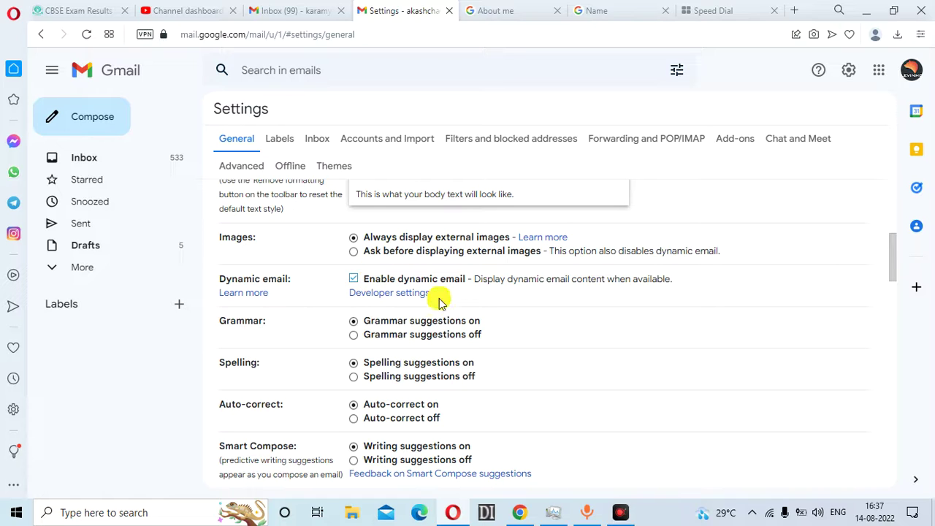
pyautogui.scroll(1, 497, 329)
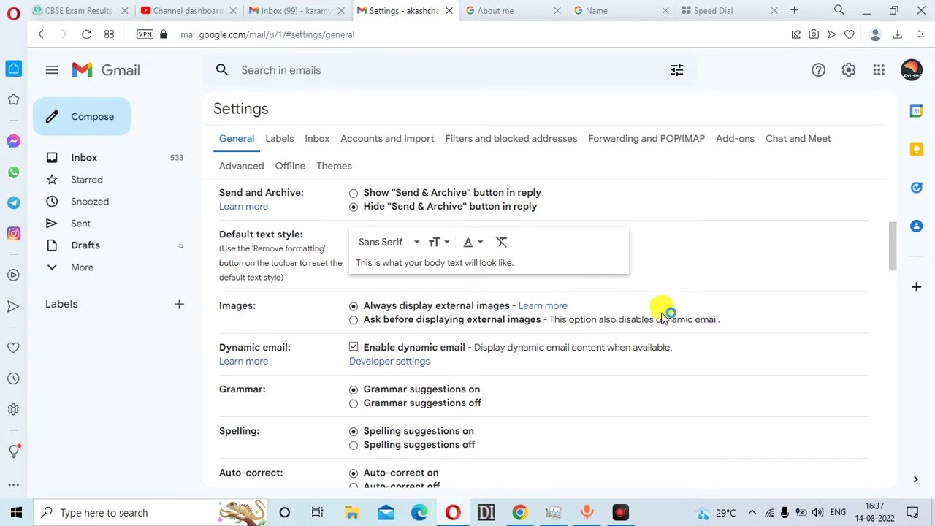
pyautogui.click(707, 282)
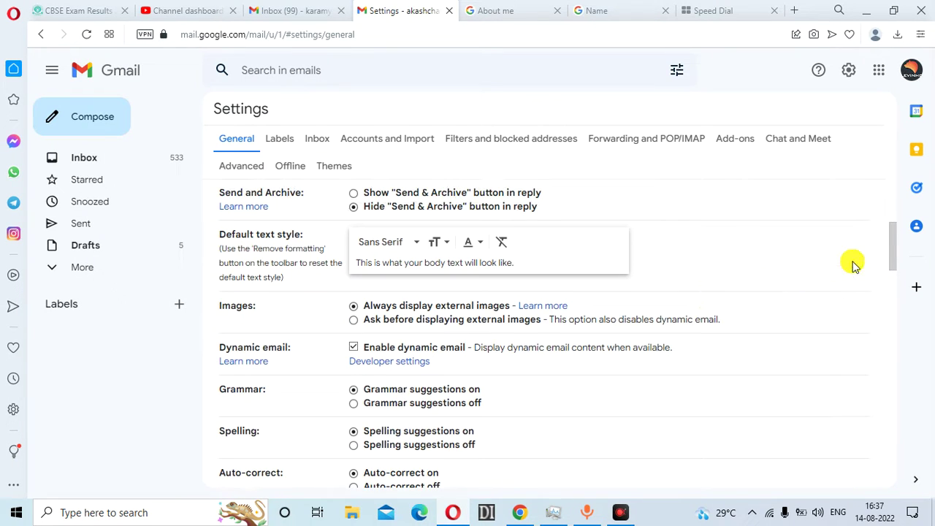
pyautogui.moveTo(891, 265); pyautogui.dragTo(864, 392)
pyautogui.scroll(-3, 863, 392)
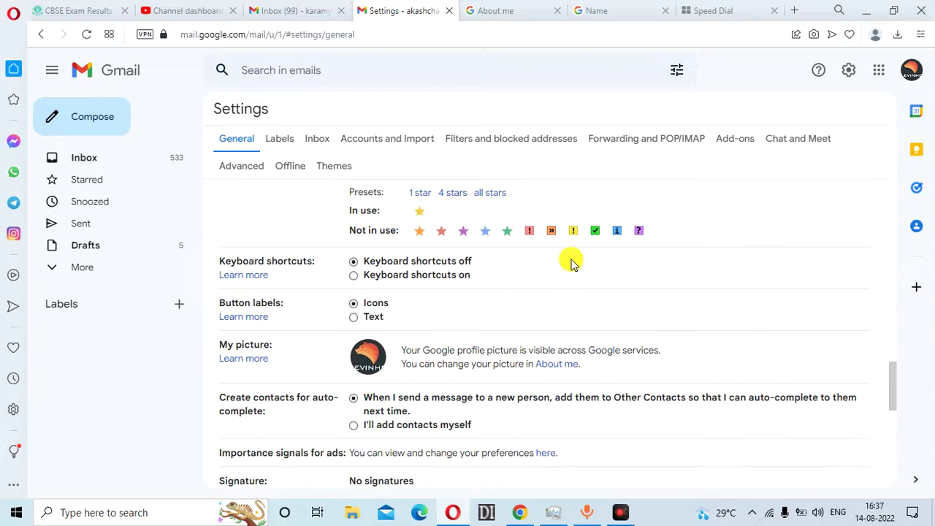
pyautogui.scroll(-1, 708, 322)
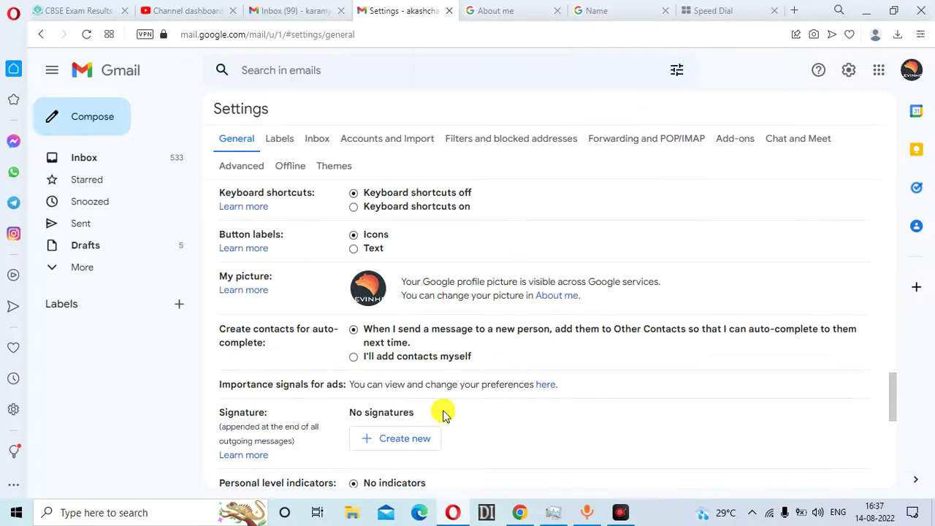
# Create a new signature named with the account holder's full name
pyautogui.click(601, 360)
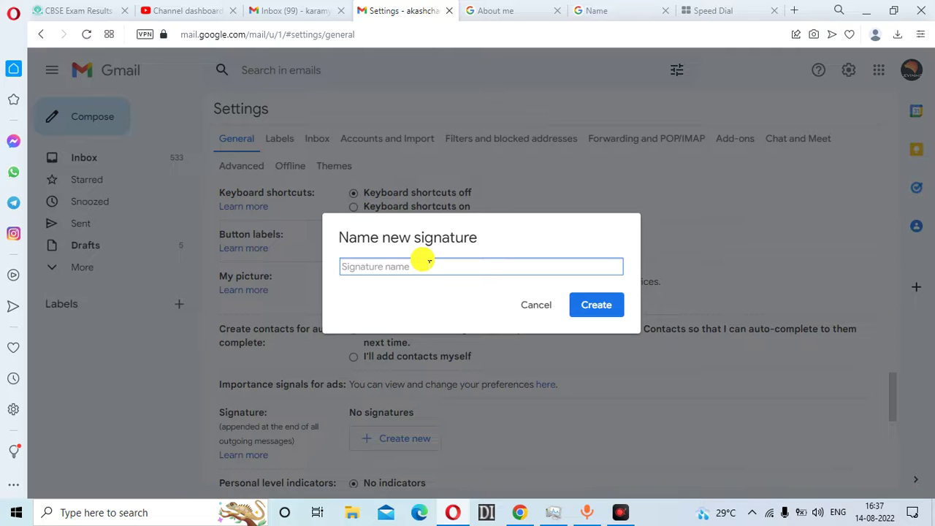
pyautogui.write('An')
pyautogui.press('BackSpace')
pyautogui.press('BackSpace')
pyautogui.write('A')
pyautogui.press('Return')
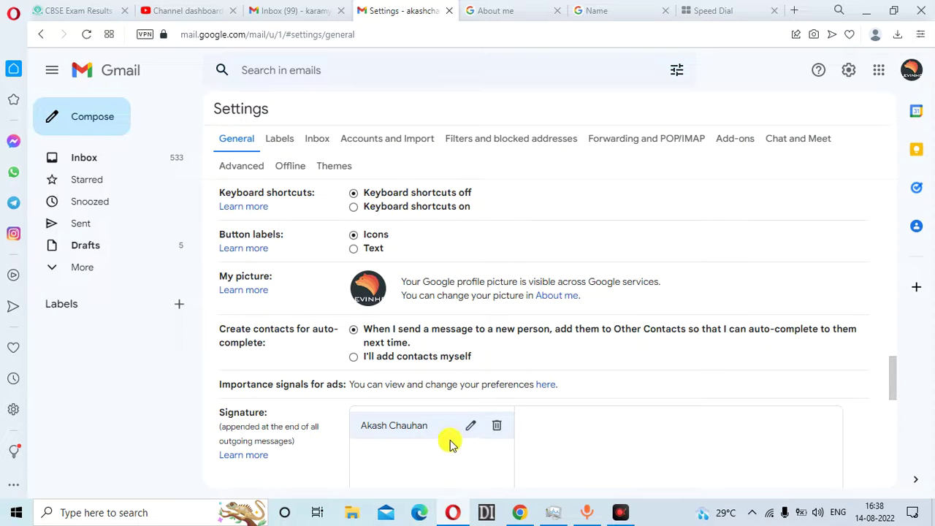
pyautogui.scroll(2, 582, 431)
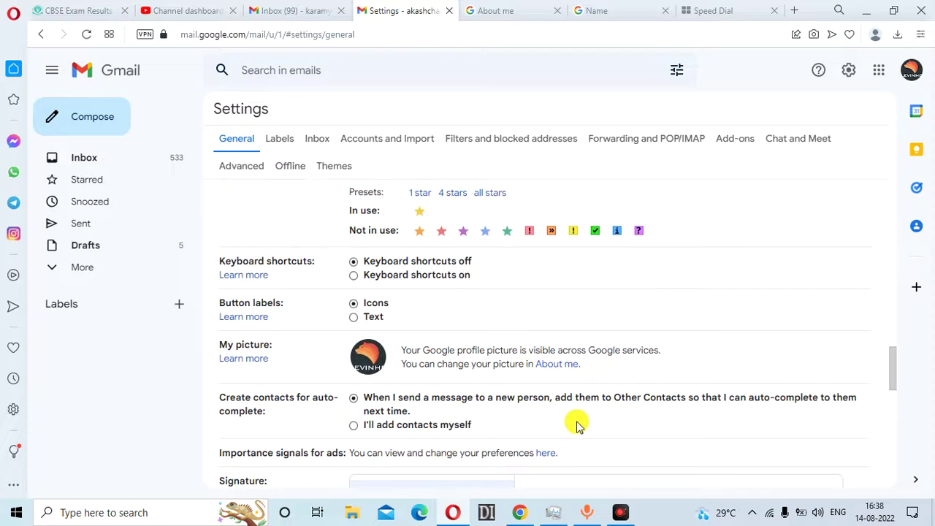
pyautogui.scroll(-1, 582, 423)
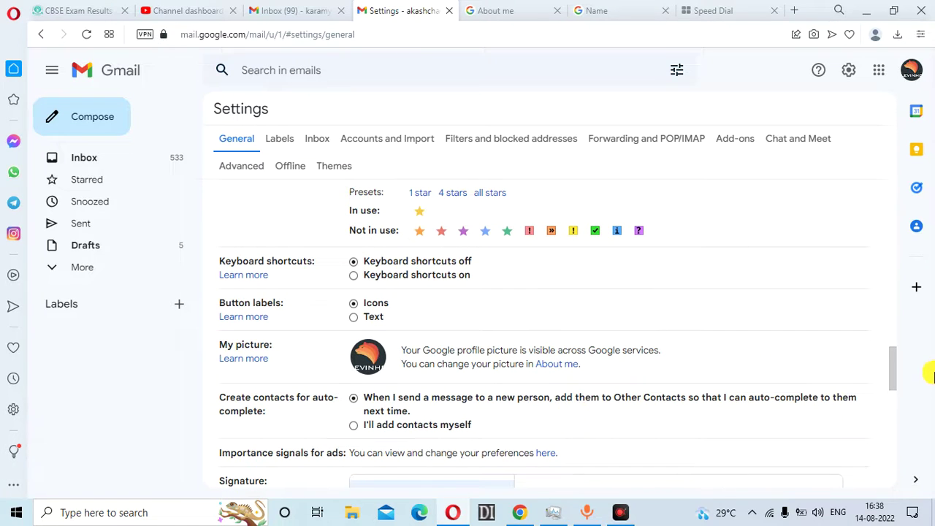
pyautogui.moveTo(889, 374)
pyautogui.mouseDown()
pyautogui.moveTo(898, 417)
pyautogui.moveTo(896, 409)
pyautogui.mouseUp()
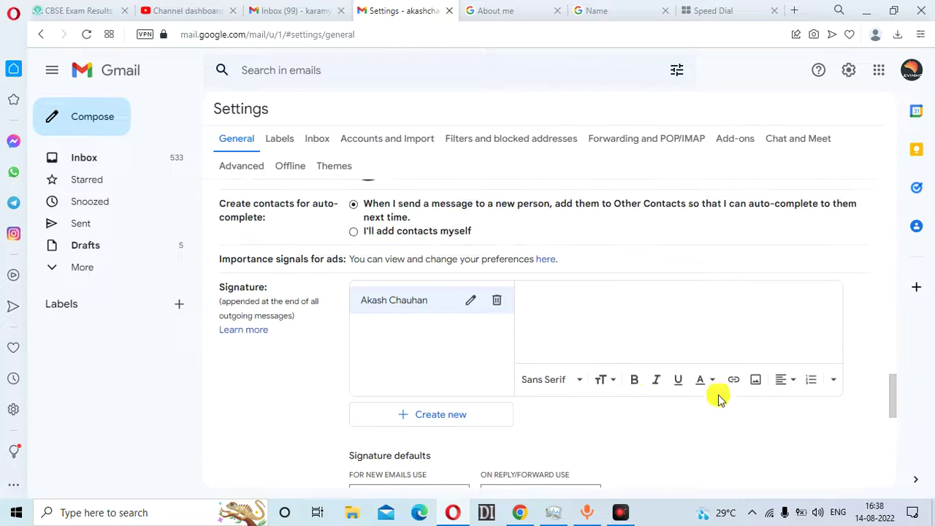
pyautogui.click(448, 416)
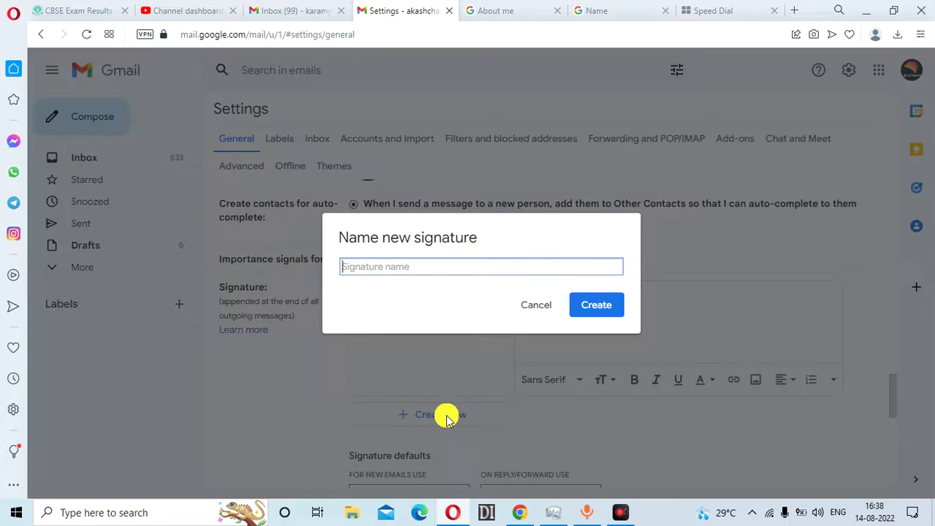
pyautogui.click(532, 312)
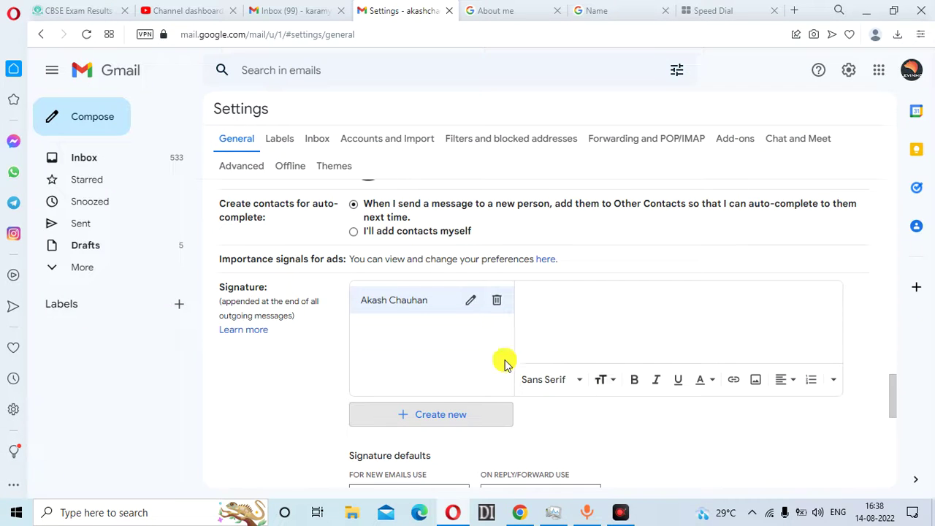
pyautogui.click(470, 301)
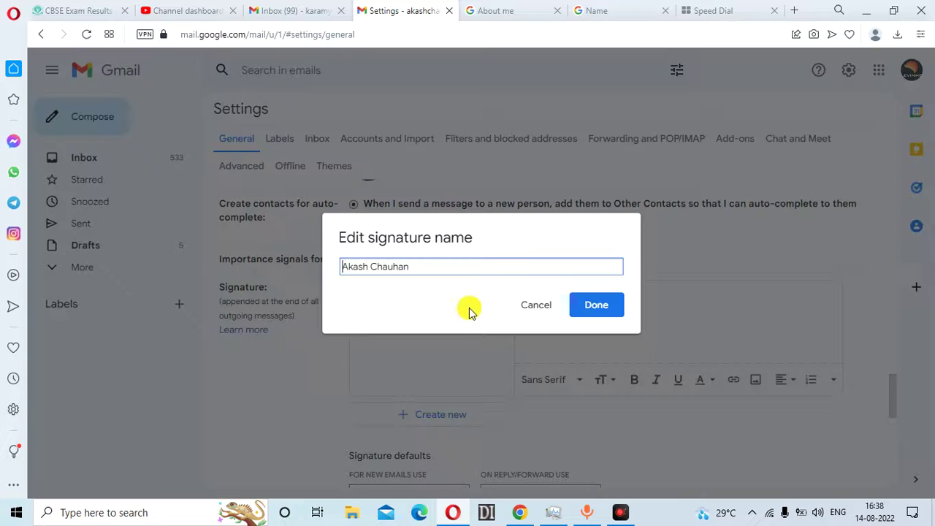
pyautogui.click(530, 314)
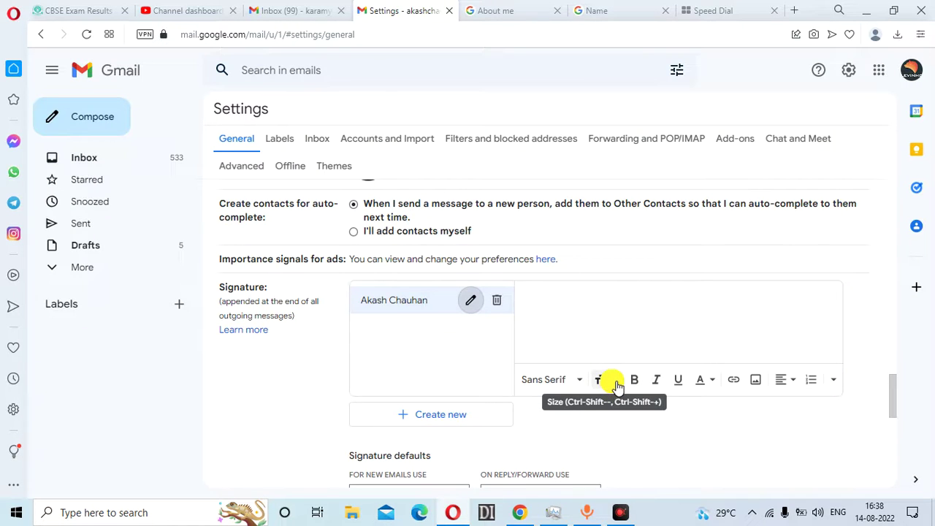
pyautogui.click(465, 312)
pyautogui.click(471, 302)
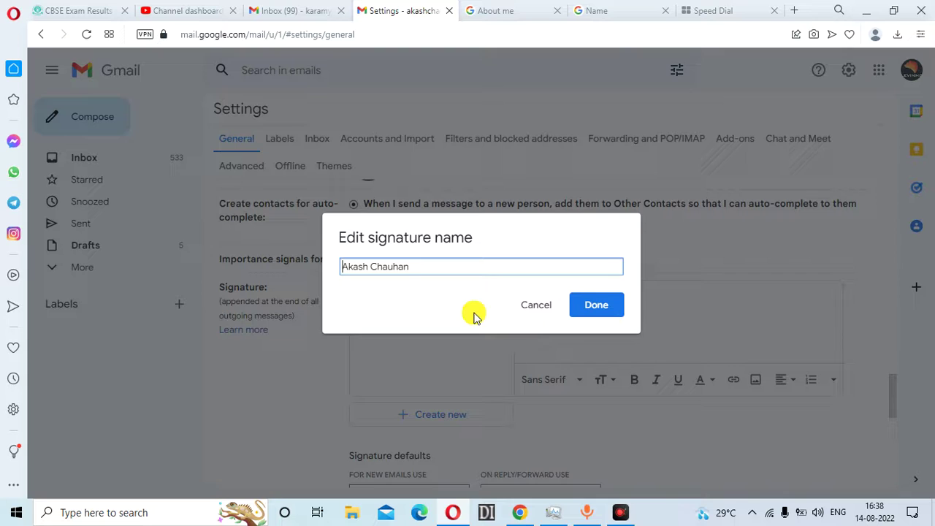
pyautogui.click(539, 311)
# Delete the existing signature carrying the account holder's name
pyautogui.click(632, 381)
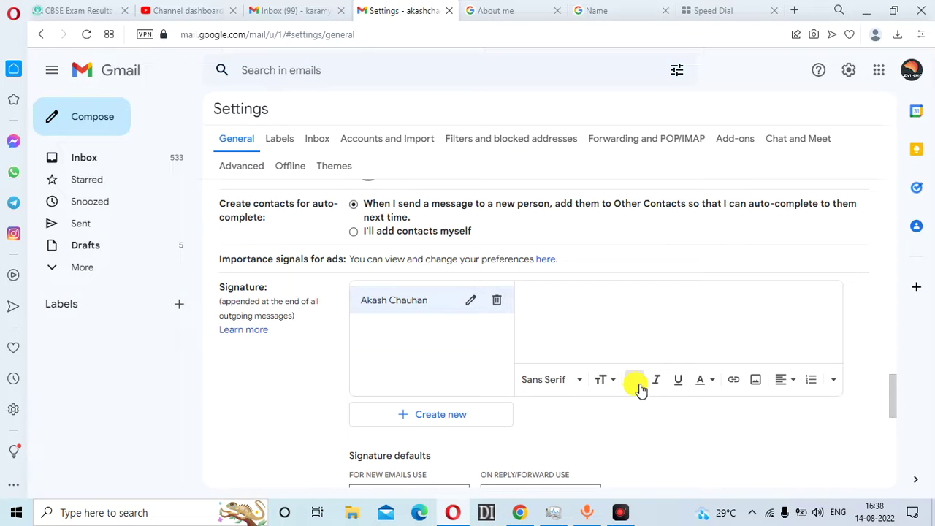
pyautogui.click(495, 300)
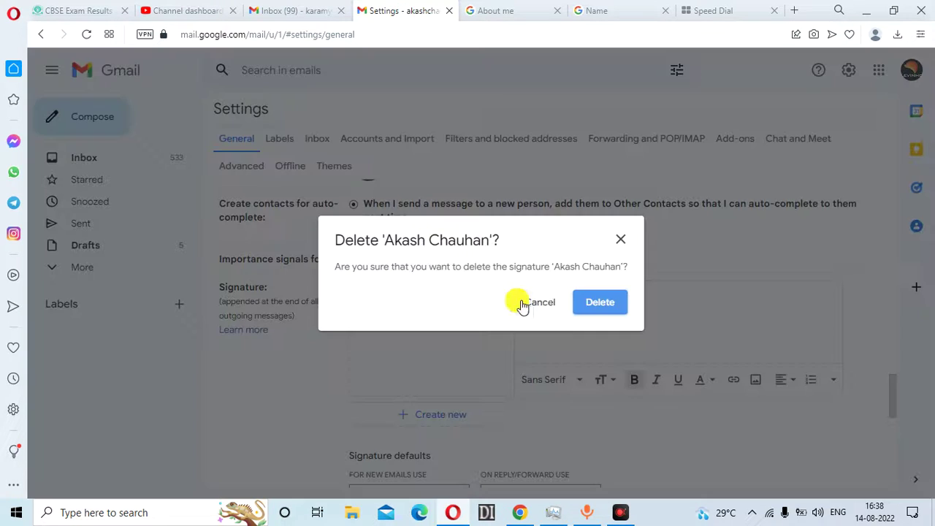
pyautogui.click(574, 303)
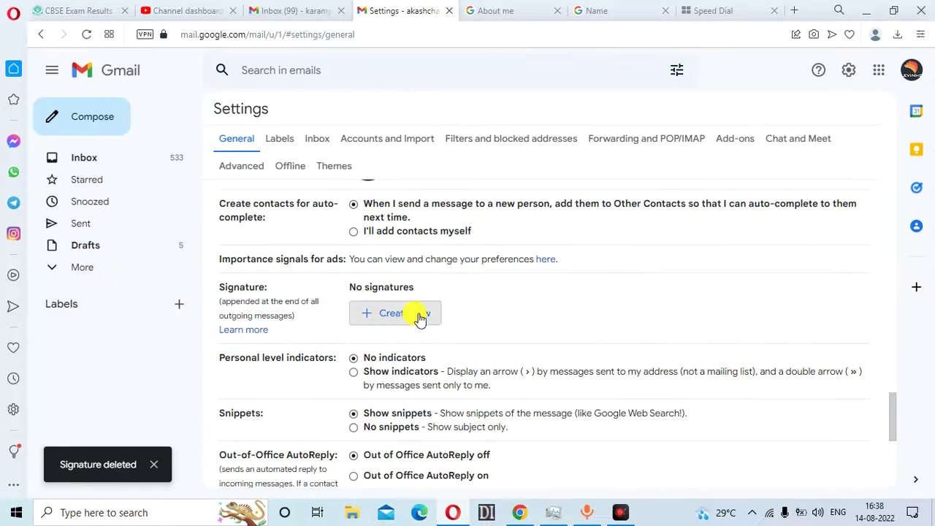
# Create a signature named with the account holder's full name, containing the lines "Phone No:" and "Address:"
pyautogui.click(417, 315)
pyautogui.click(581, 306)
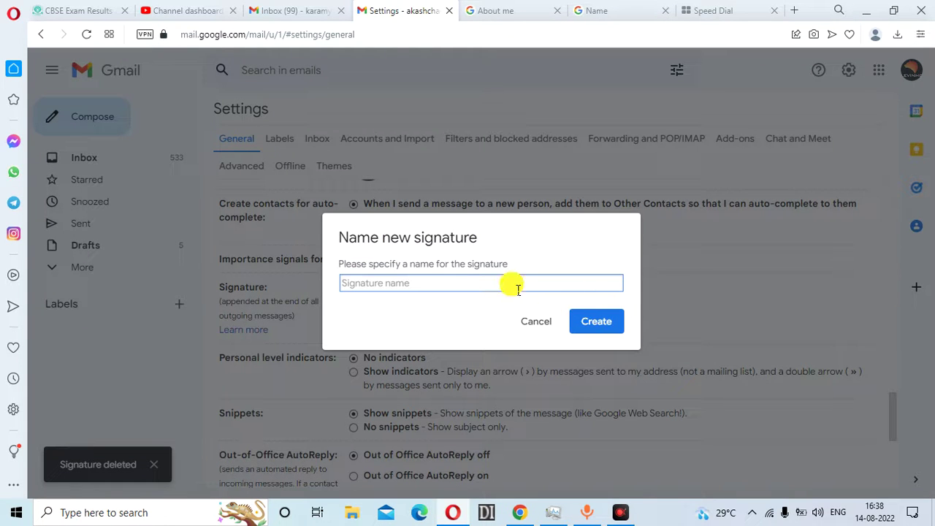
pyautogui.write('An')
pyautogui.press('BackSpace')
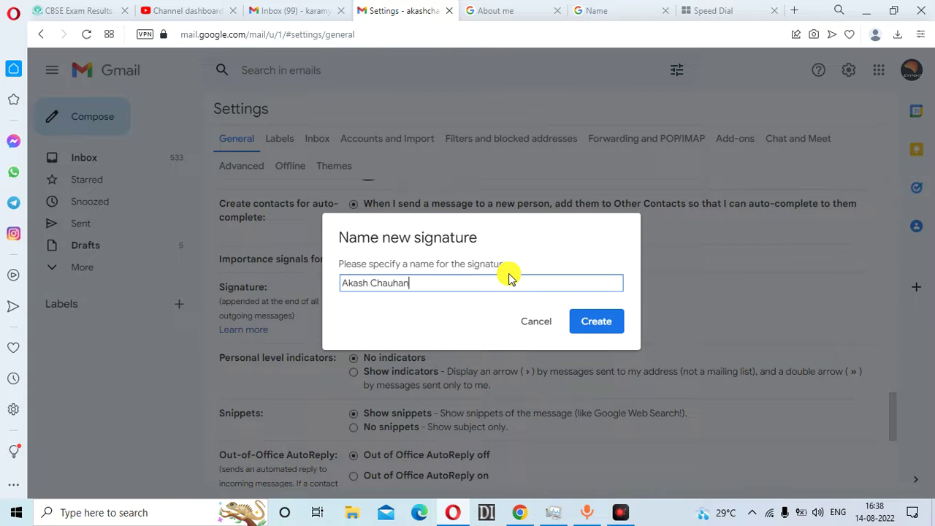
pyautogui.click(609, 322)
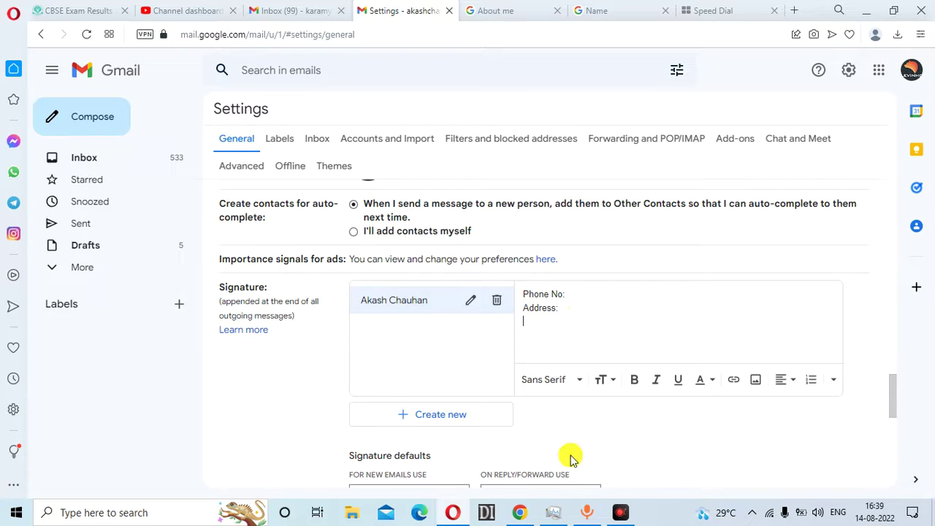
# Make the signature the default for new emails and replies/forwards, and insert it before the quoted text in replies
pyautogui.scroll(-1, 782, 406)
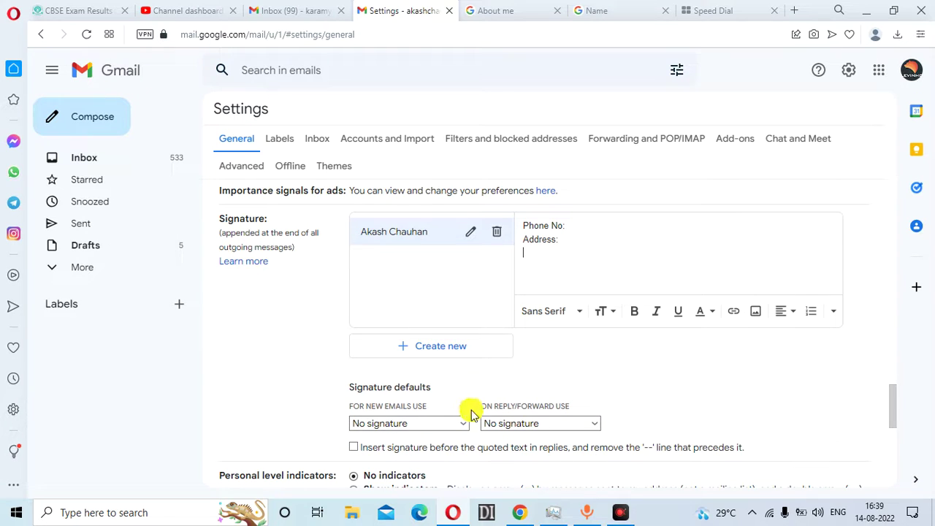
pyautogui.click(396, 422)
pyautogui.click(396, 419)
pyautogui.click(398, 423)
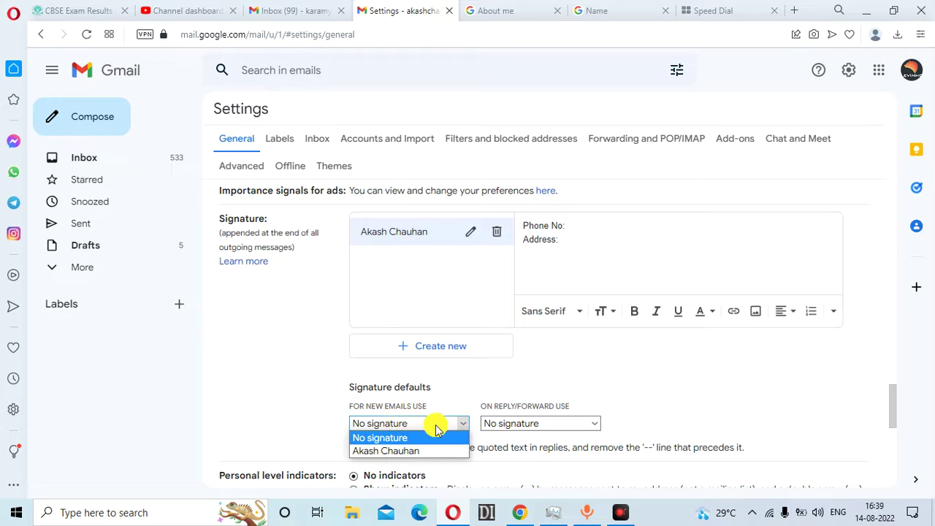
pyautogui.click(497, 425)
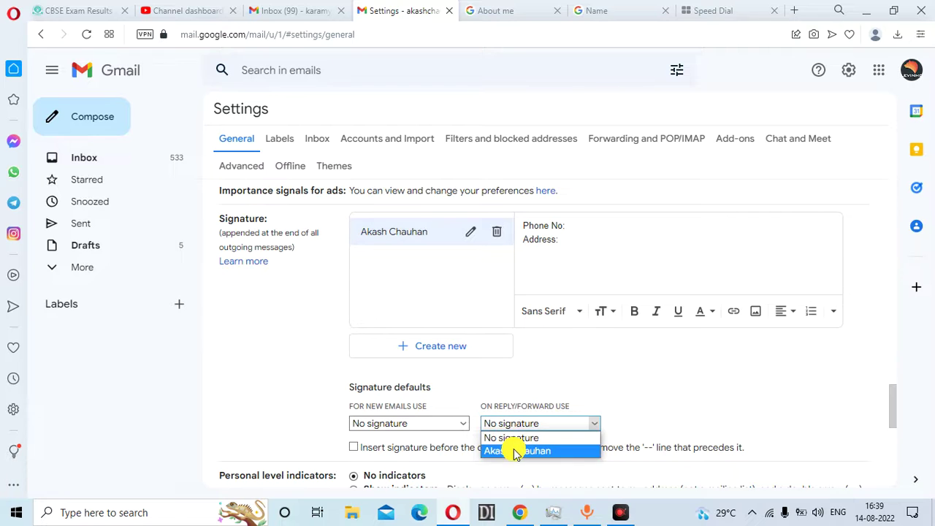
pyautogui.click(511, 451)
pyautogui.click(420, 425)
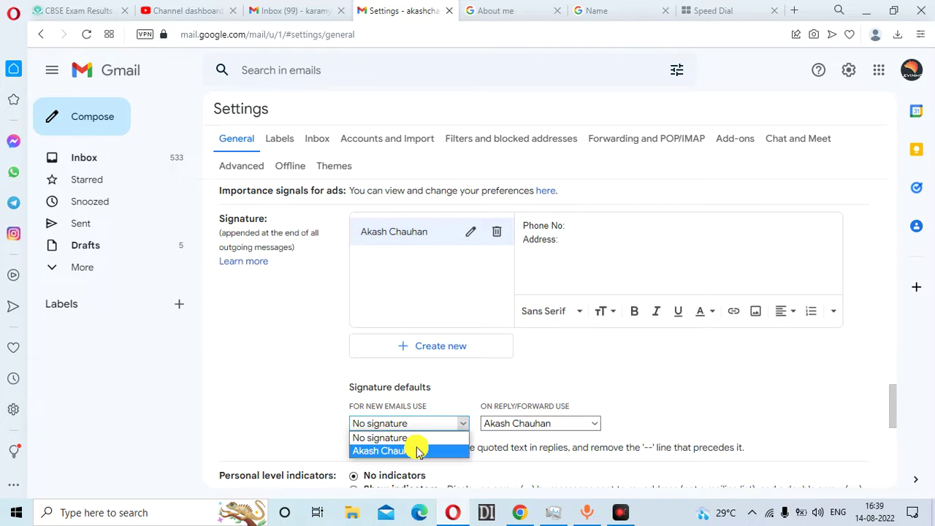
pyautogui.click(418, 450)
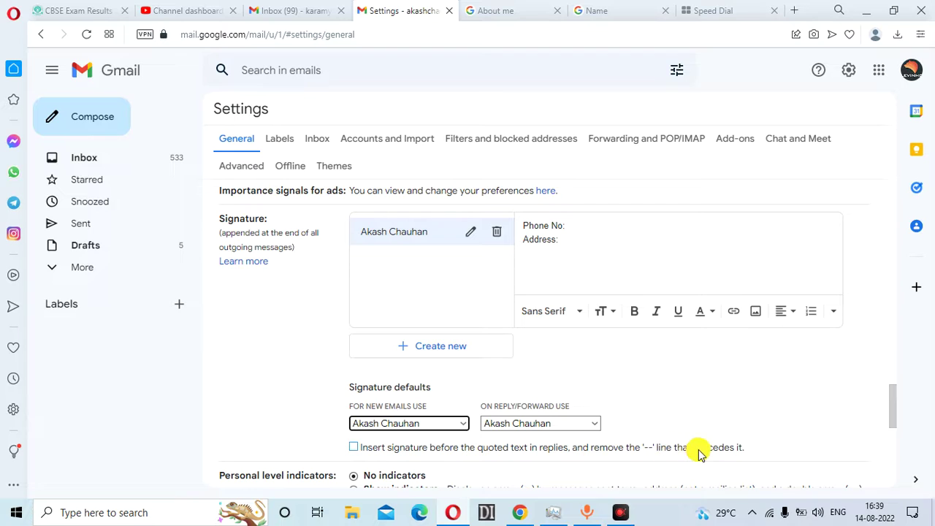
pyautogui.click(354, 446)
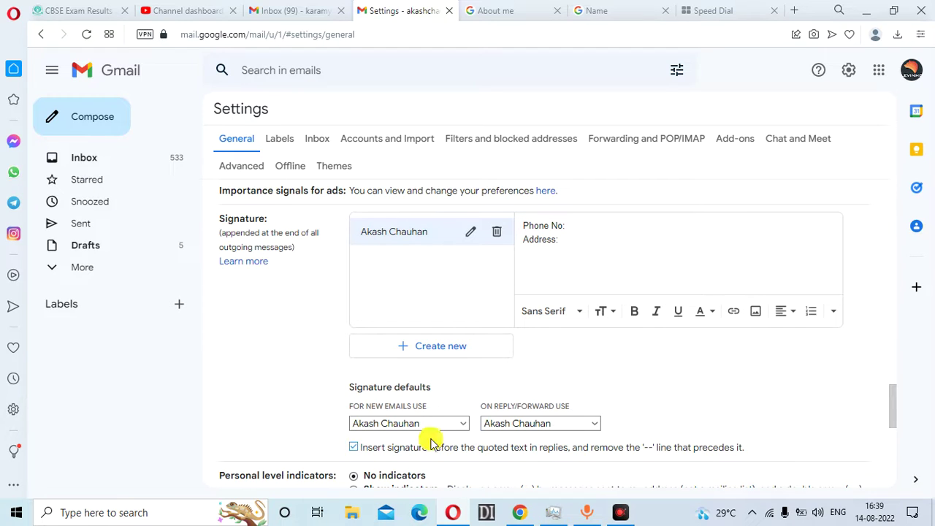
# Make the "Phone No:" and "Address:" lines of the signature bold
pyautogui.click(593, 252)
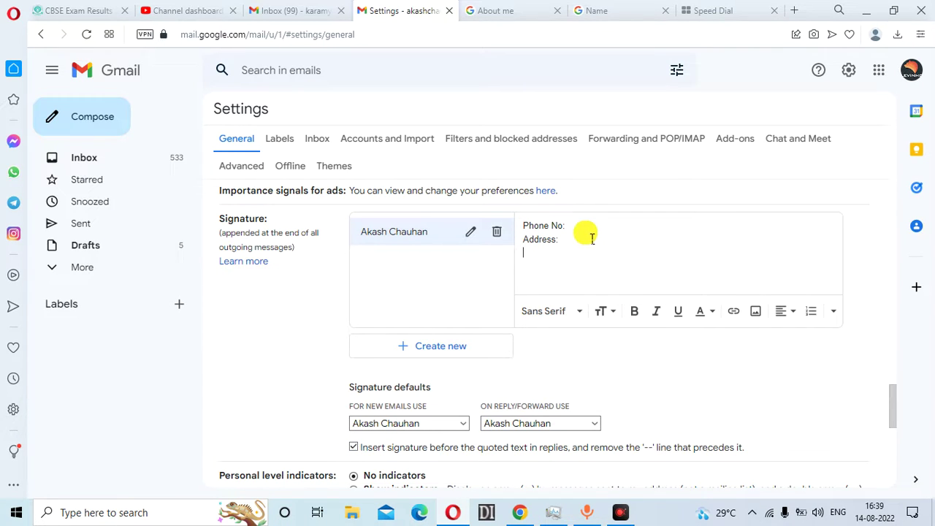
pyautogui.click(588, 231)
pyautogui.moveTo(592, 258); pyautogui.dragTo(555, 226)
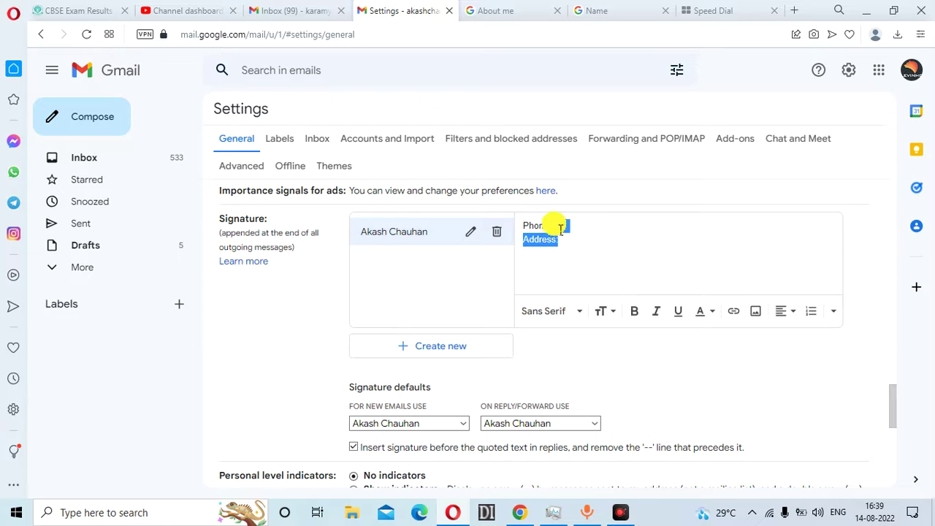
pyautogui.click(634, 315)
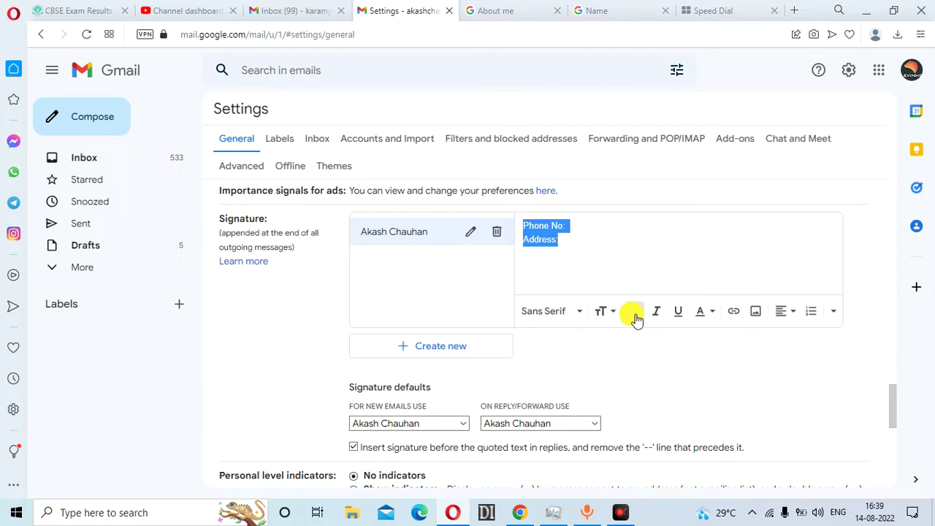
# Set the text colour of the "Phone No:" and "Address:" lines in the signature to purple
pyautogui.click(588, 226)
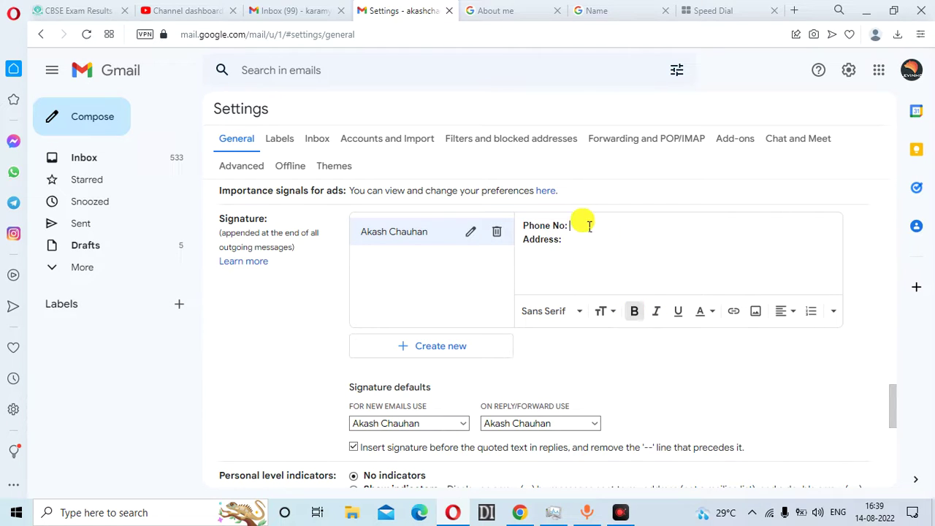
pyautogui.click(710, 315)
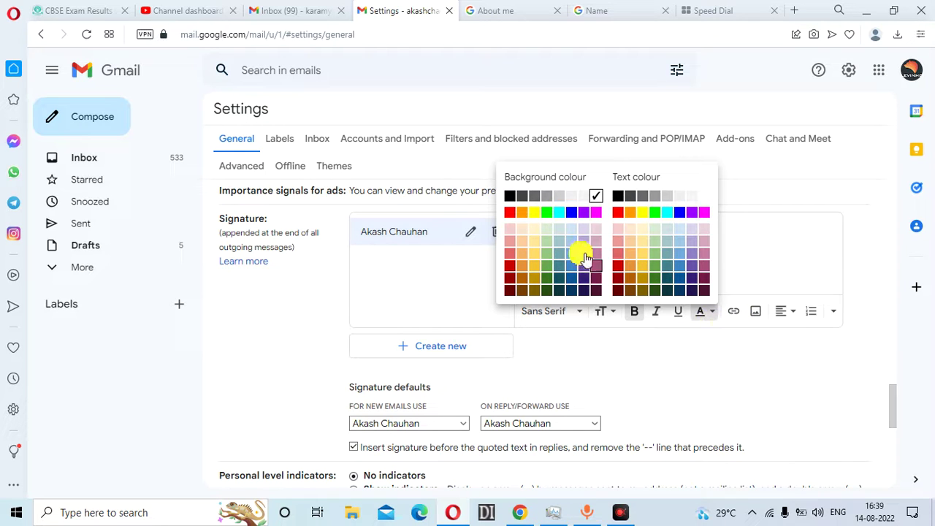
pyautogui.click(572, 212)
pyautogui.moveTo(591, 240); pyautogui.dragTo(517, 223)
pyautogui.click(705, 312)
pyautogui.click(697, 213)
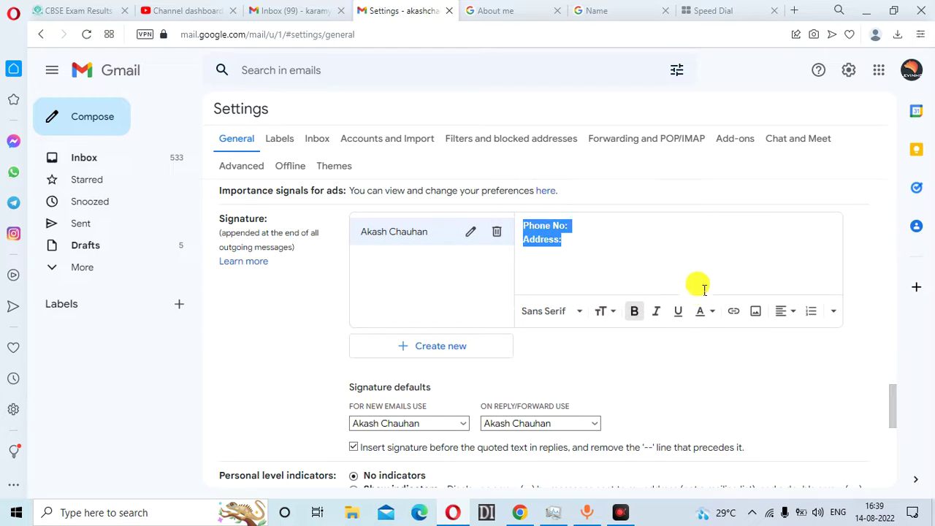
# Replace the "Phone No:" and "Address:" lines of the signature with the single line "IIT-Delhi(CSE)"
pyautogui.click(598, 229)
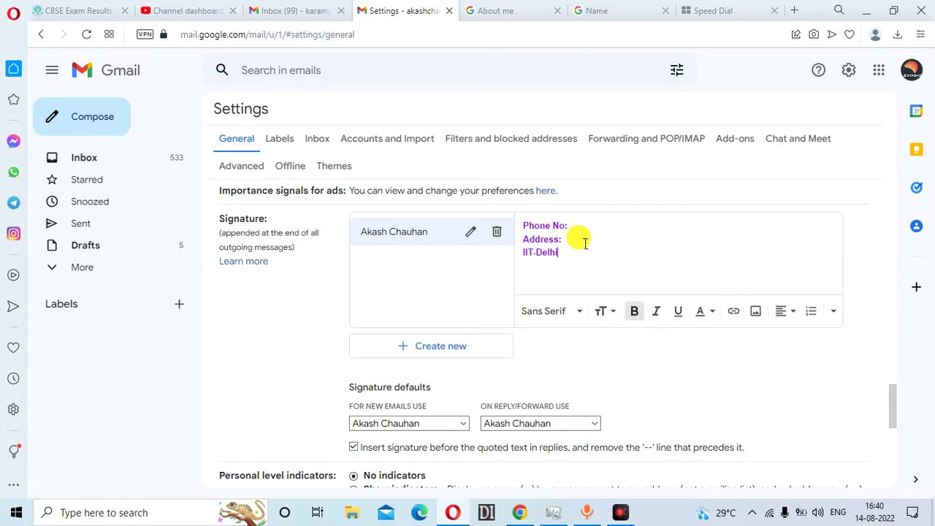
pyautogui.moveTo(565, 238); pyautogui.dragTo(517, 224)
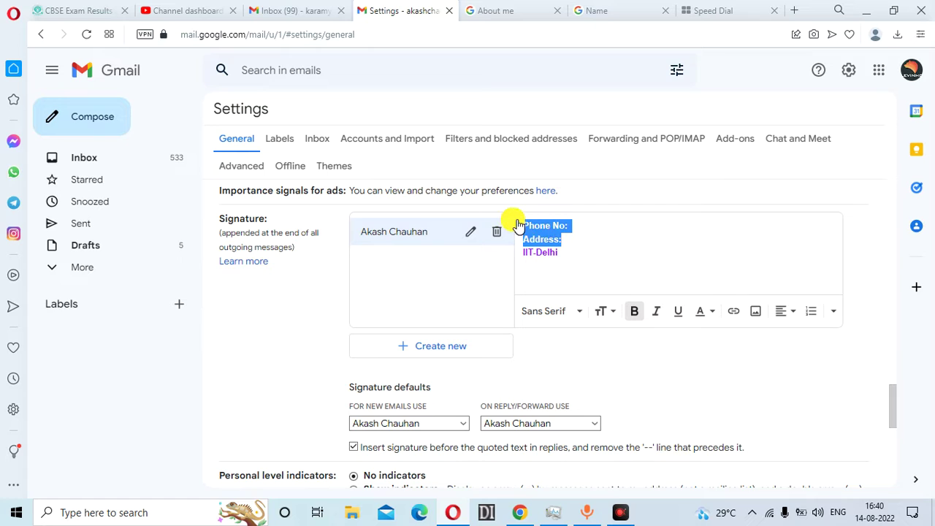
pyautogui.press('BackSpace')
pyautogui.press('BackSpace')
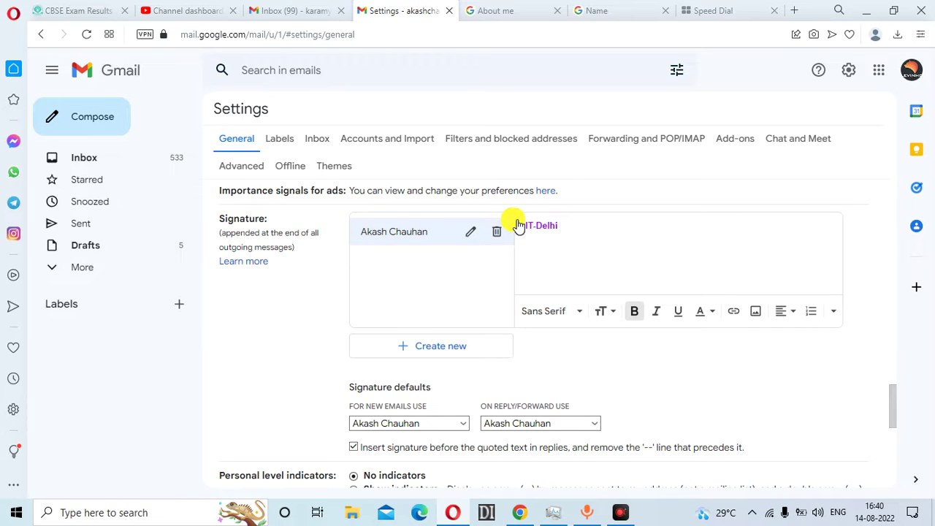
pyautogui.hotkey('ctrl', 'b')
pyautogui.hotkey('ctrl', 'b')
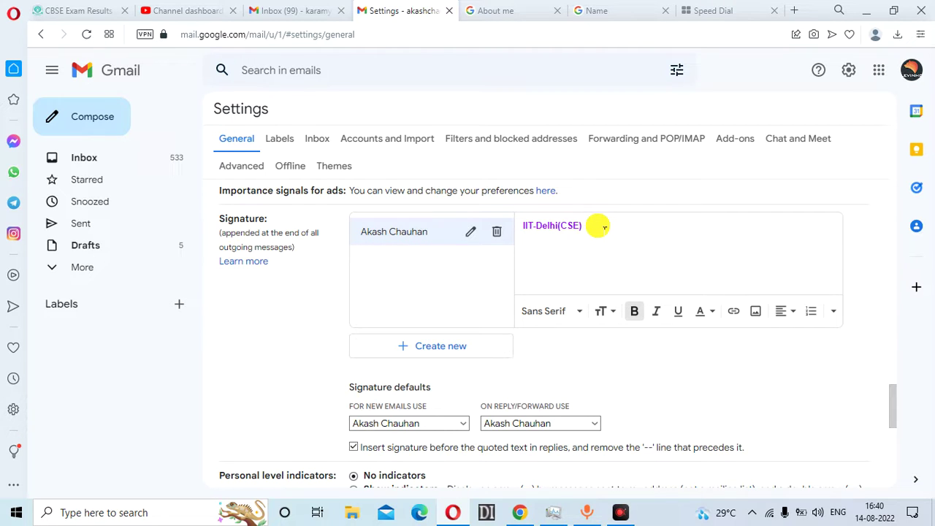
pyautogui.press('Return')
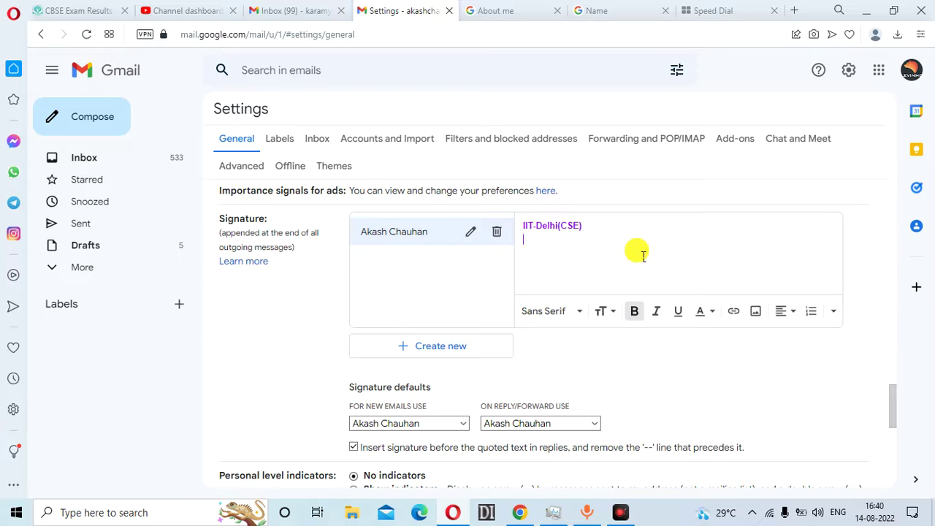
pyautogui.moveTo(584, 226); pyautogui.dragTo(511, 226)
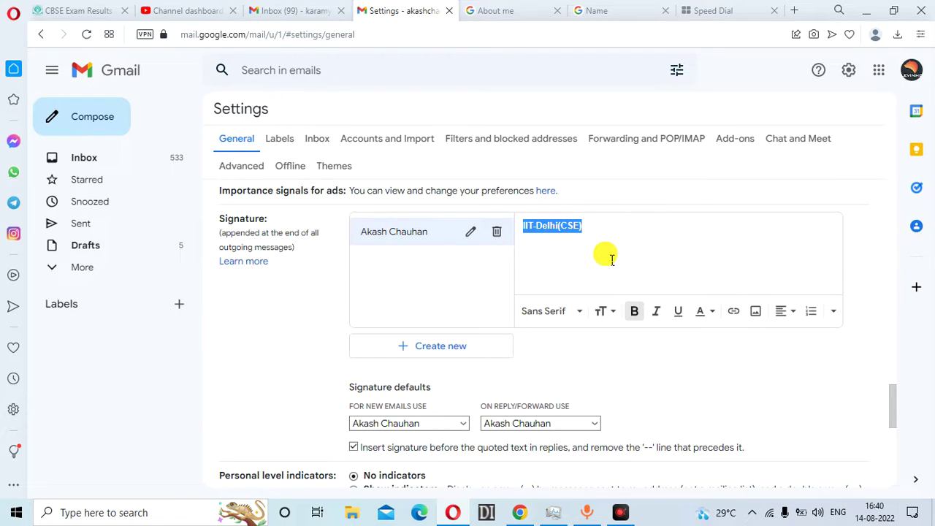
pyautogui.click(606, 249)
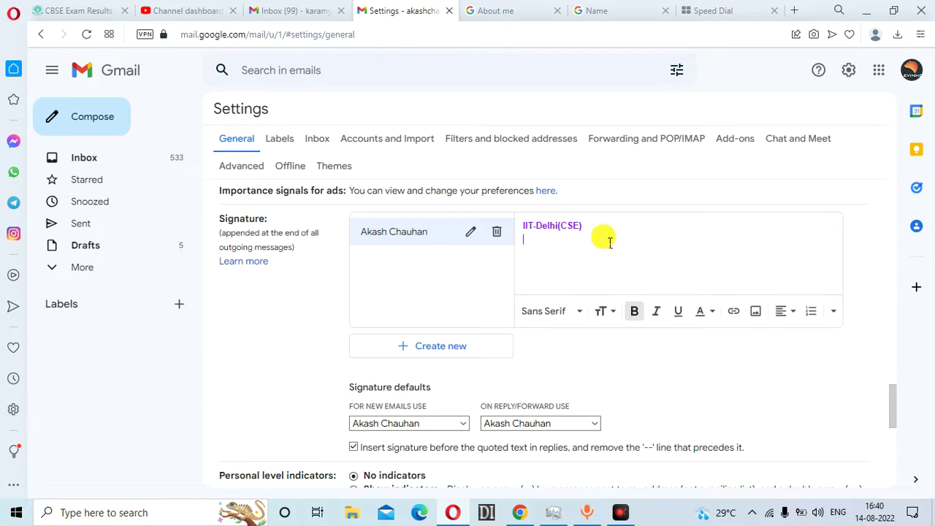
pyautogui.click(438, 346)
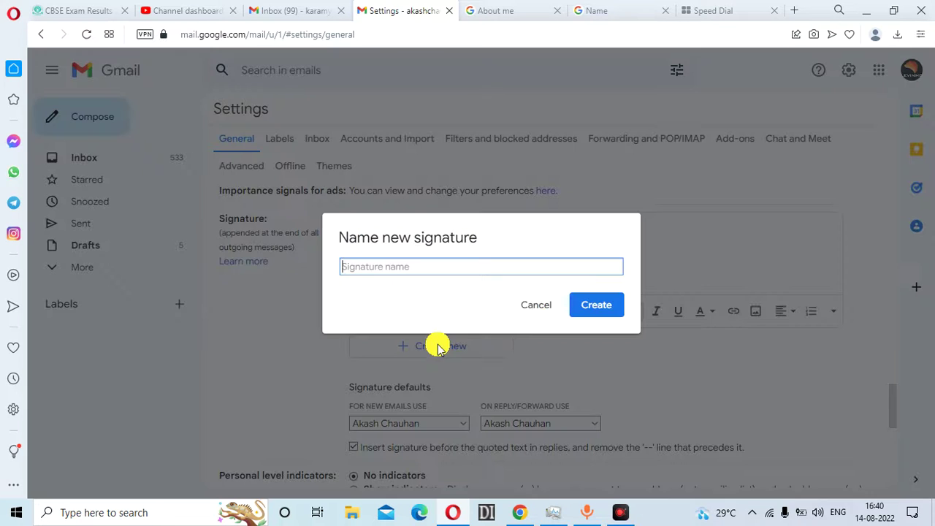
pyautogui.click(536, 309)
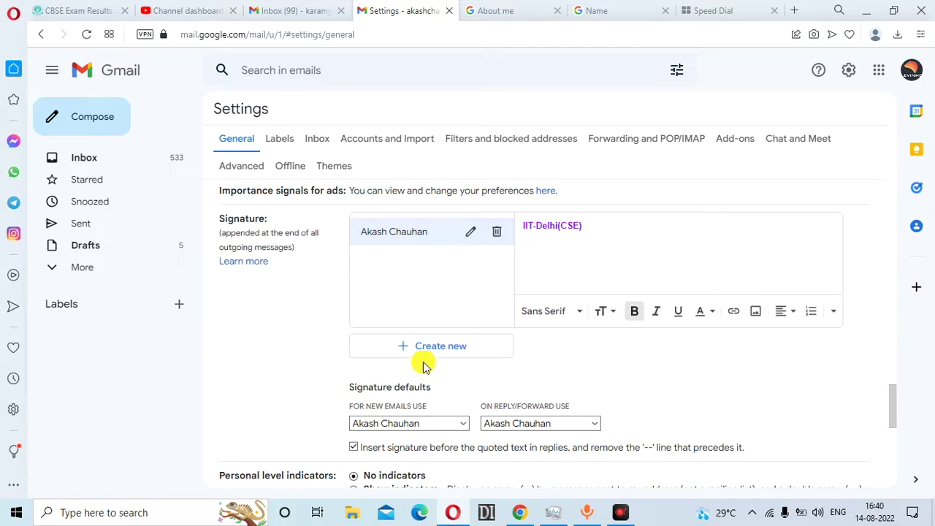
# Start a new message, dismiss the tip about switching signatures, and examine the additional compose options
pyautogui.click(96, 122)
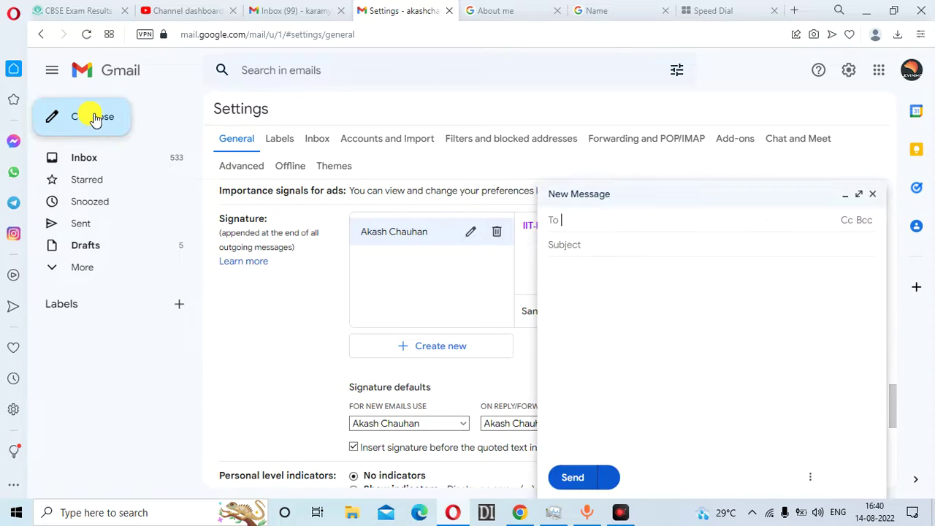
pyautogui.click(605, 281)
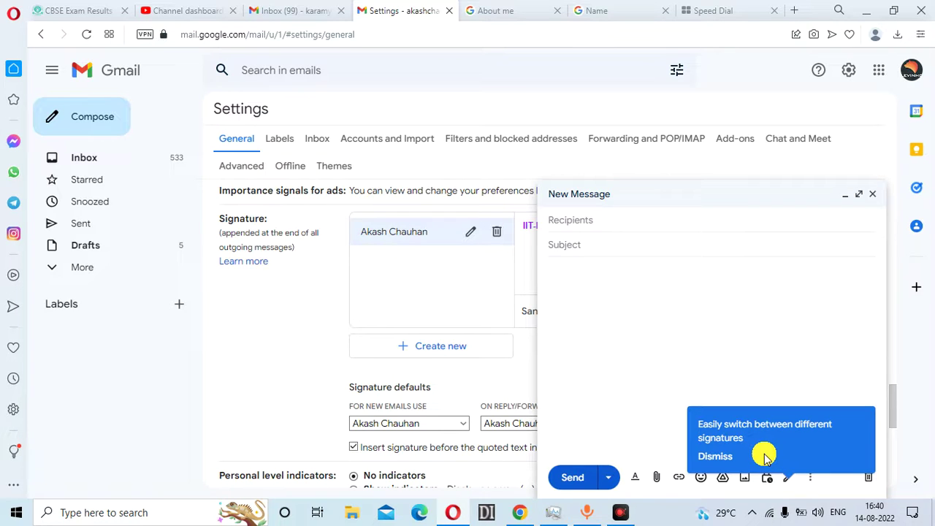
pyautogui.click(723, 457)
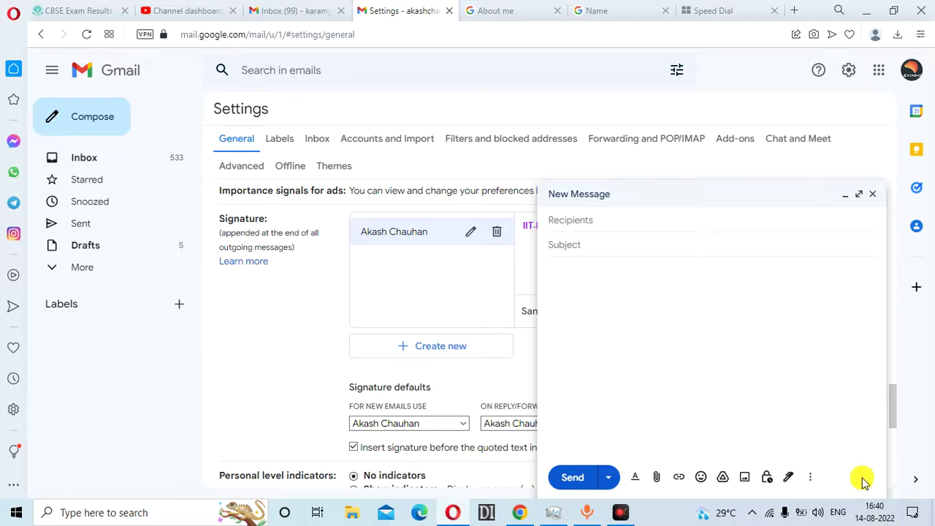
pyautogui.click(810, 477)
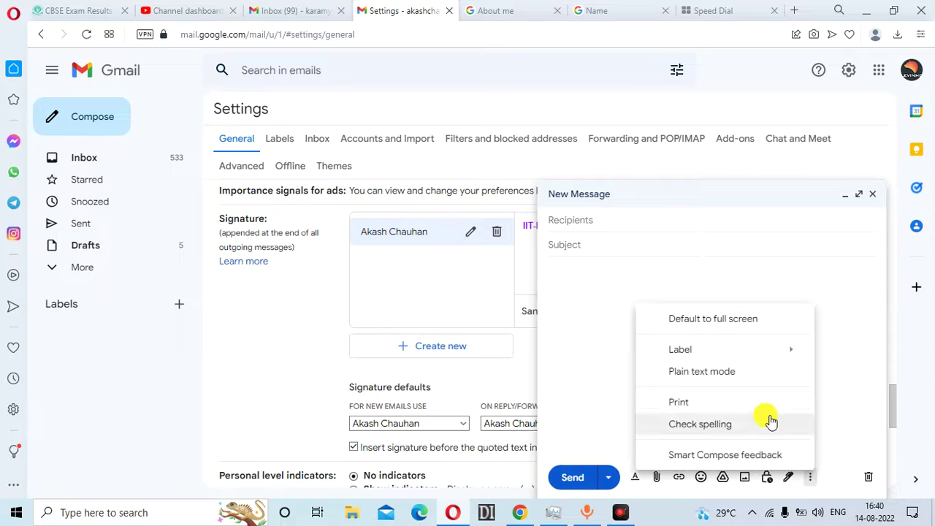
pyautogui.click(814, 395)
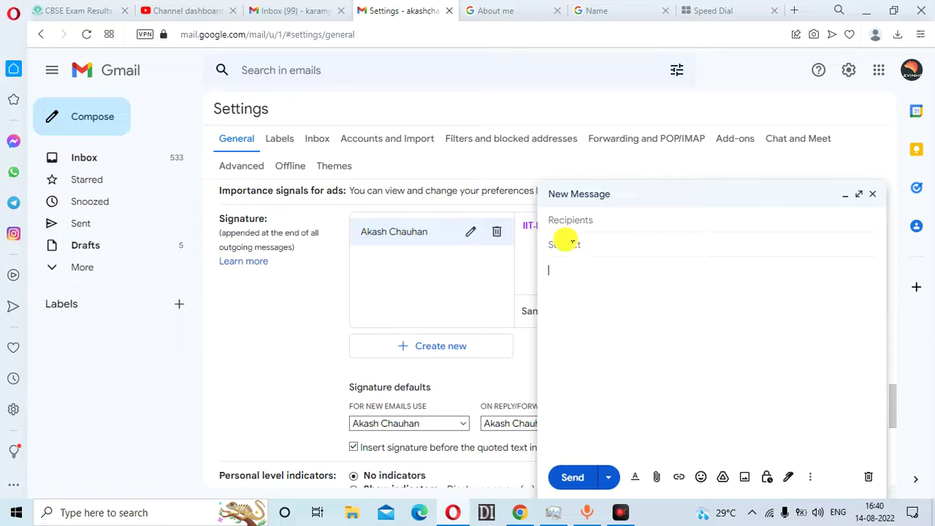
pyautogui.click(564, 219)
pyautogui.click(599, 283)
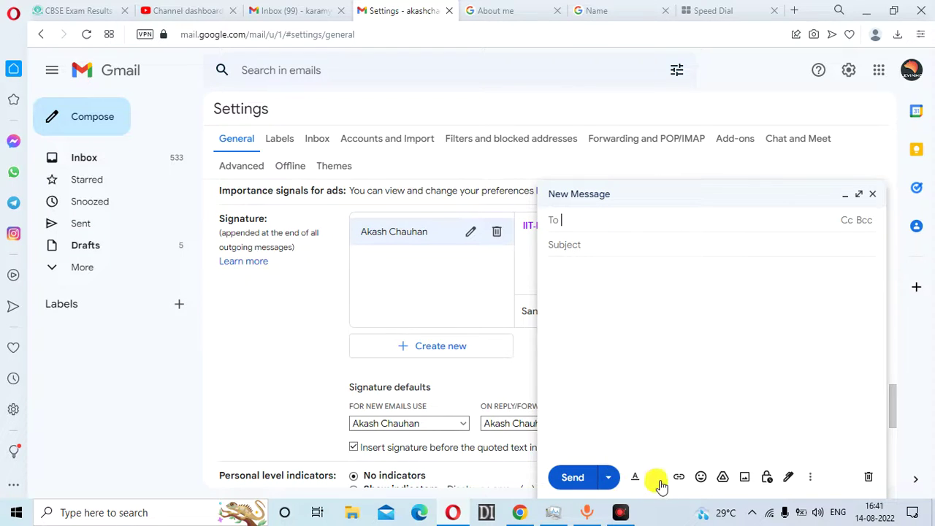
pyautogui.click(715, 417)
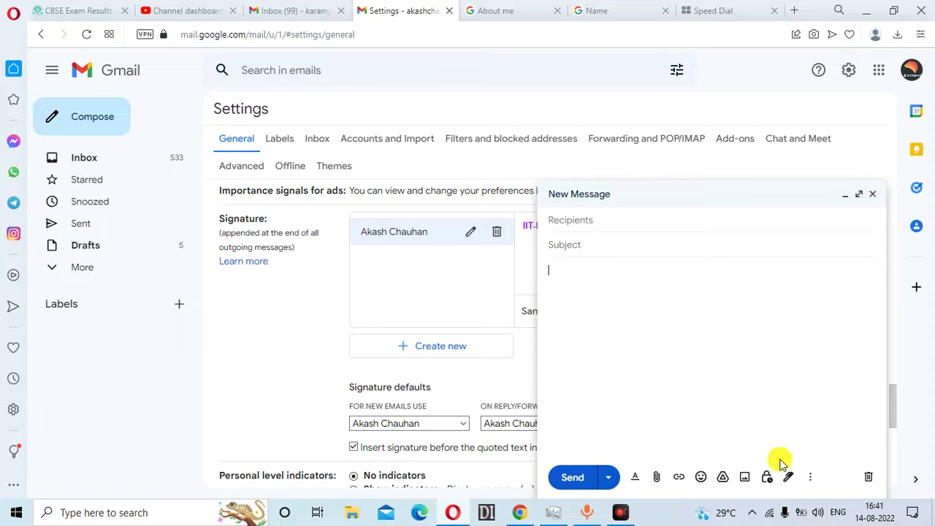
pyautogui.click(811, 478)
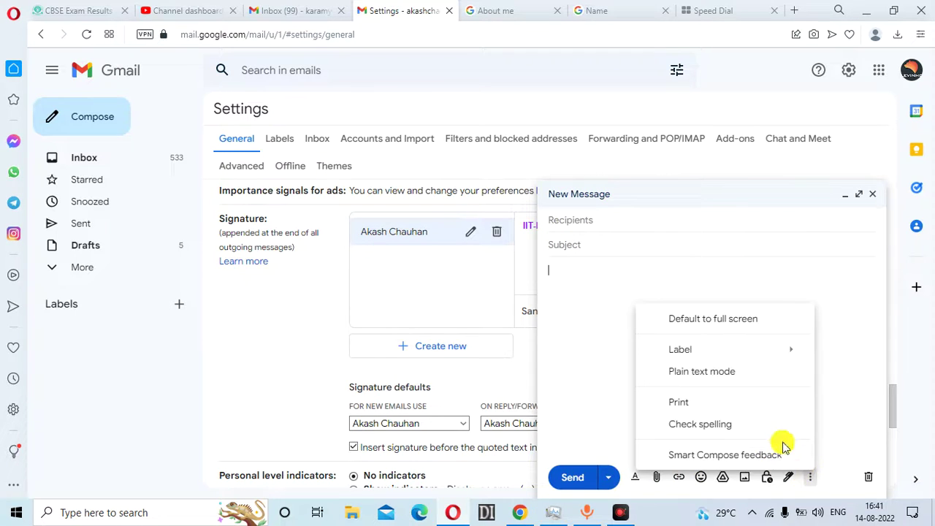
pyautogui.click(830, 386)
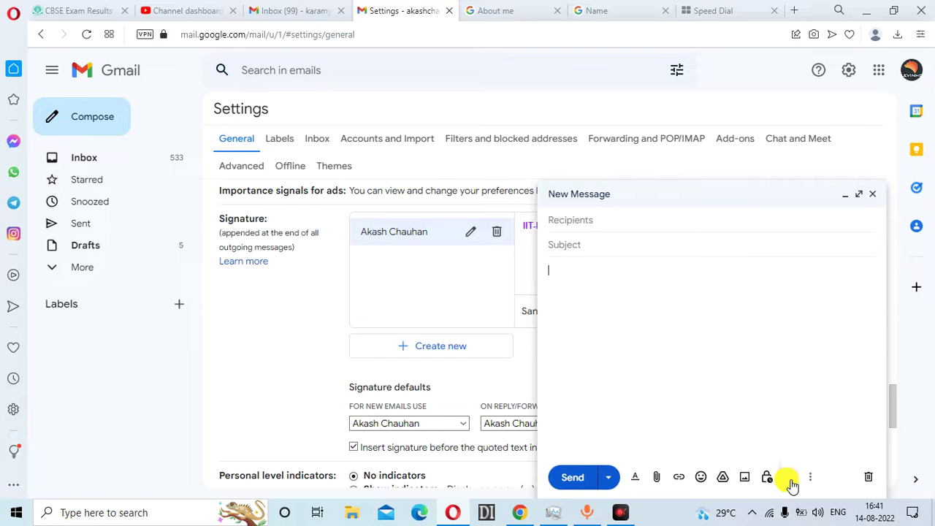
# Check which signatures the new message offers, go to signature management, and close the message
pyautogui.click(790, 478)
pyautogui.click(807, 425)
pyautogui.click(791, 478)
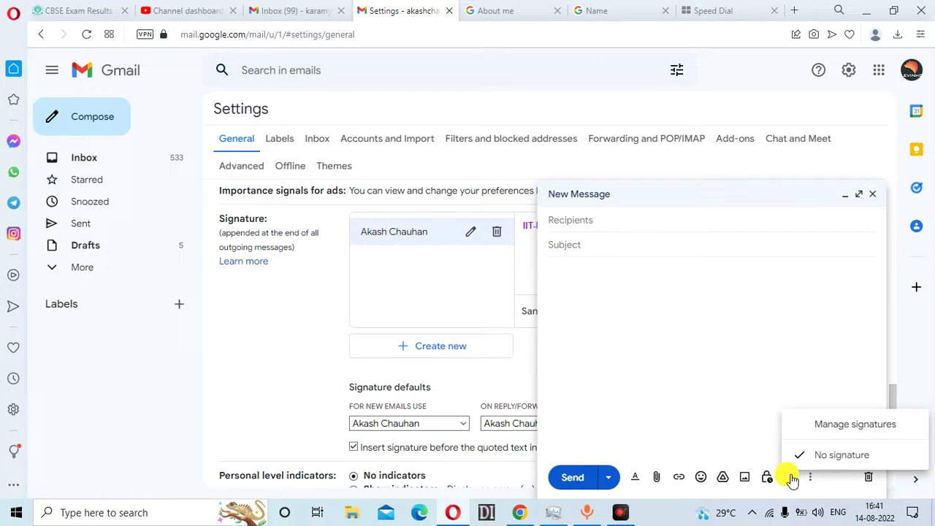
pyautogui.click(839, 428)
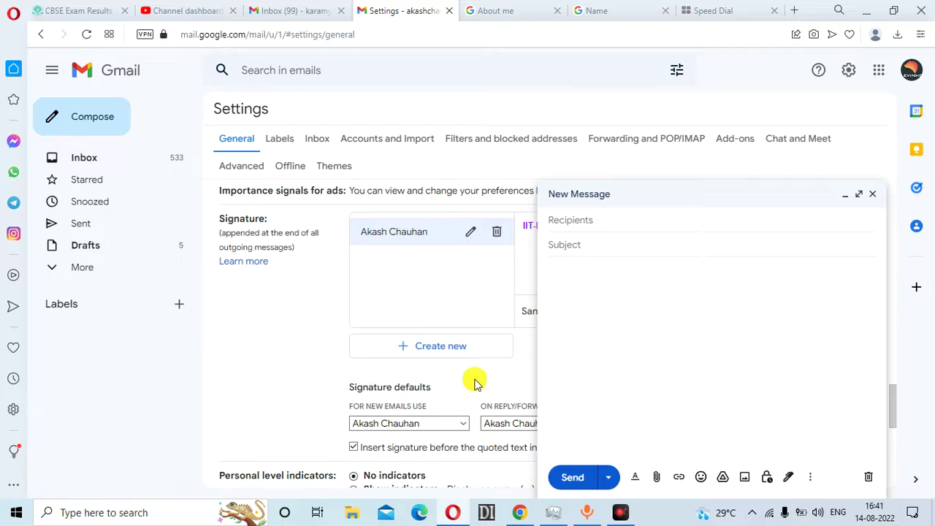
pyautogui.click(874, 193)
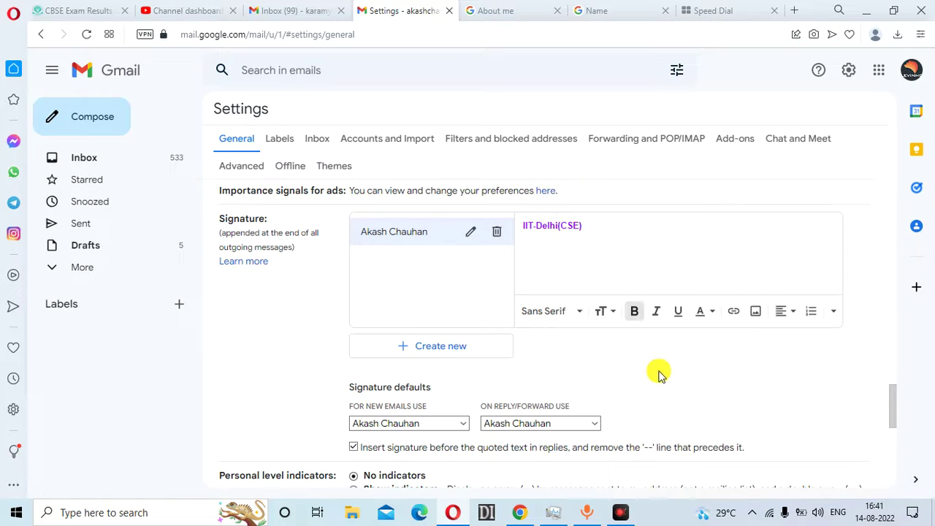
# Save the settings changes and start a new message to check the signature
pyautogui.moveTo(893, 406); pyautogui.dragTo(898, 463)
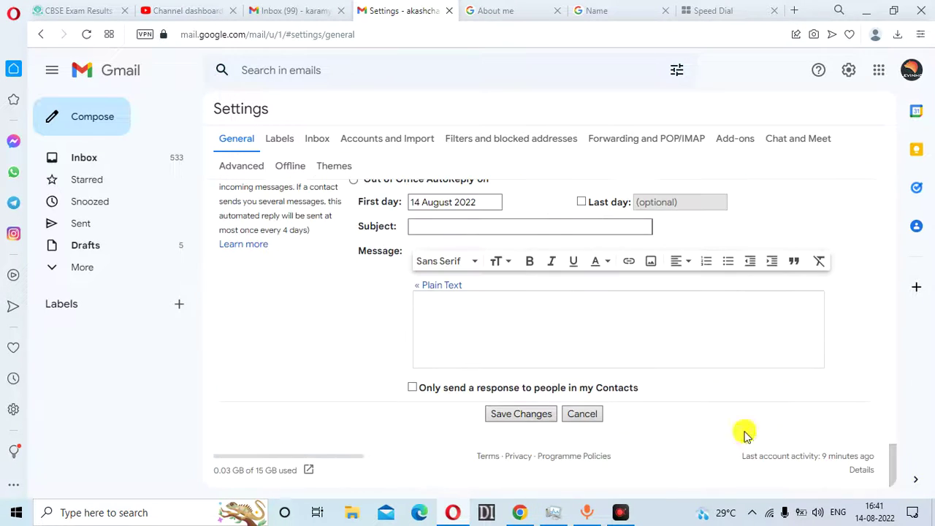
pyautogui.click(521, 415)
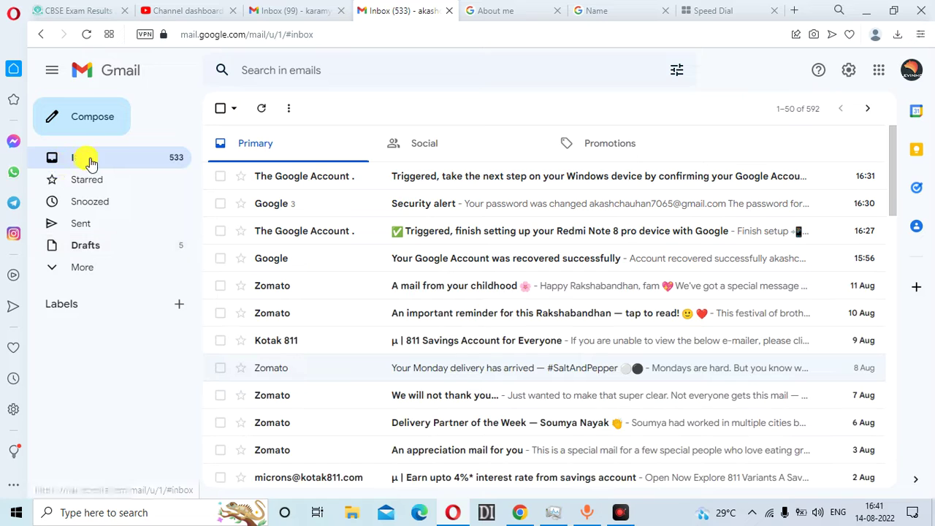
pyautogui.click(109, 121)
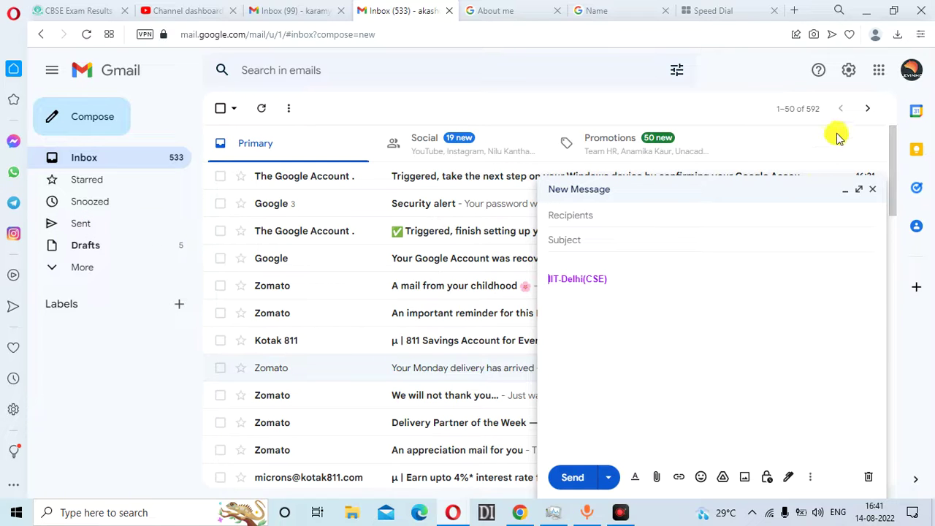
# Open the full settings page and minimize the new message window
pyautogui.click(848, 70)
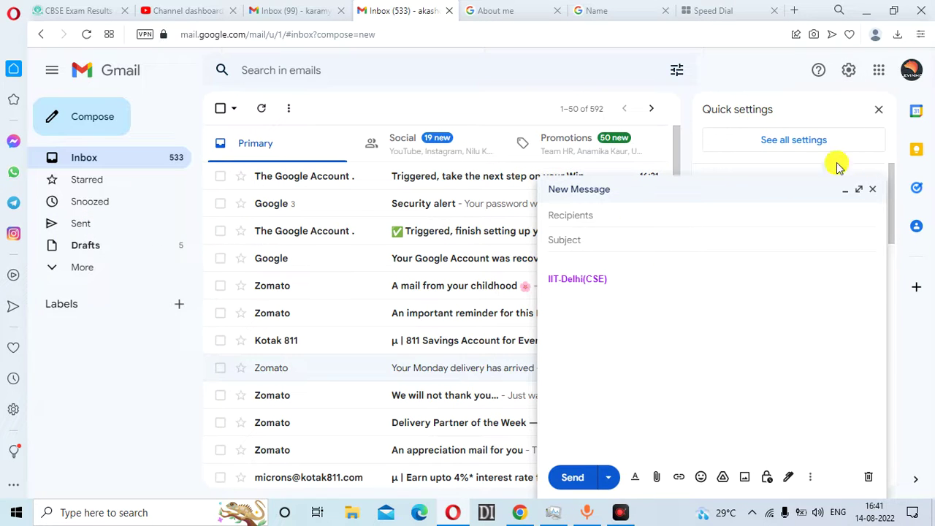
pyautogui.click(796, 141)
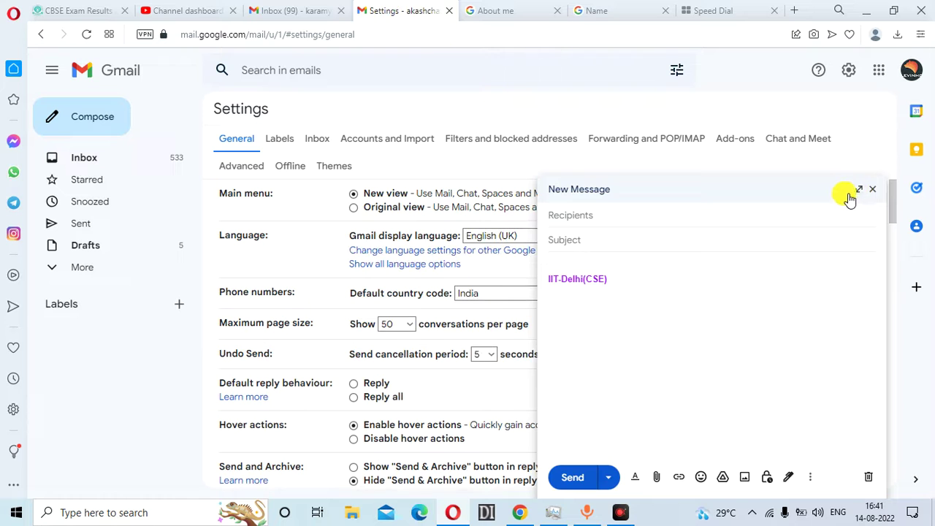
pyautogui.click(849, 199)
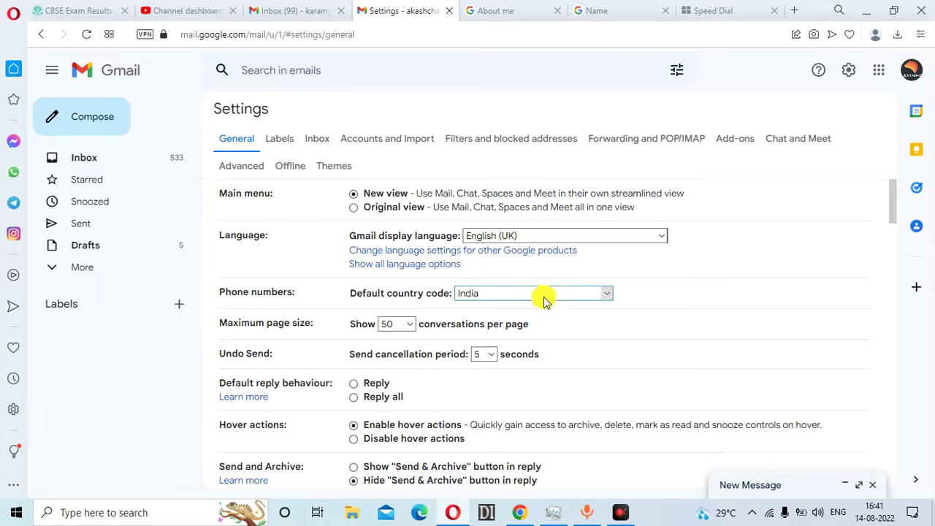
# Add the account holder's full name above "IIT-Delhi(CSE)" and an ID number below it in the signature, and save the changes
pyautogui.moveTo(893, 232); pyautogui.dragTo(892, 415)
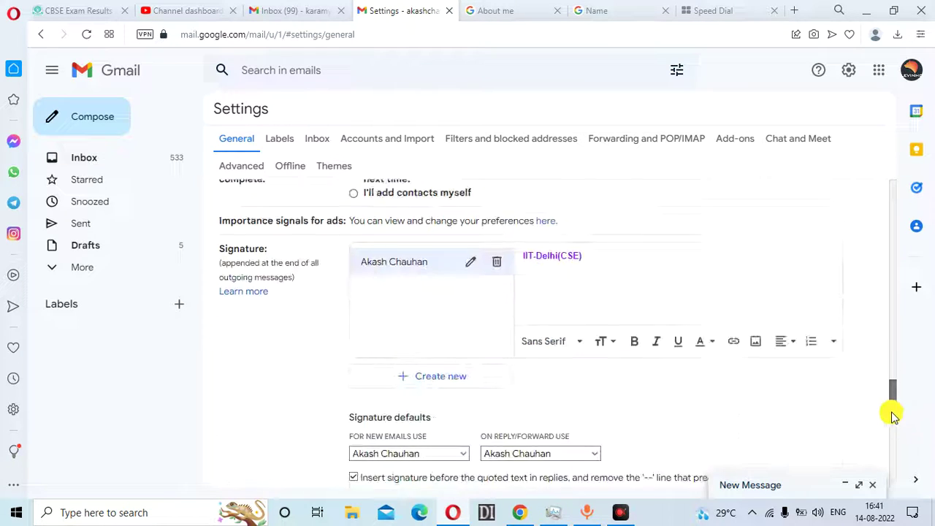
pyautogui.scroll(2, 893, 415)
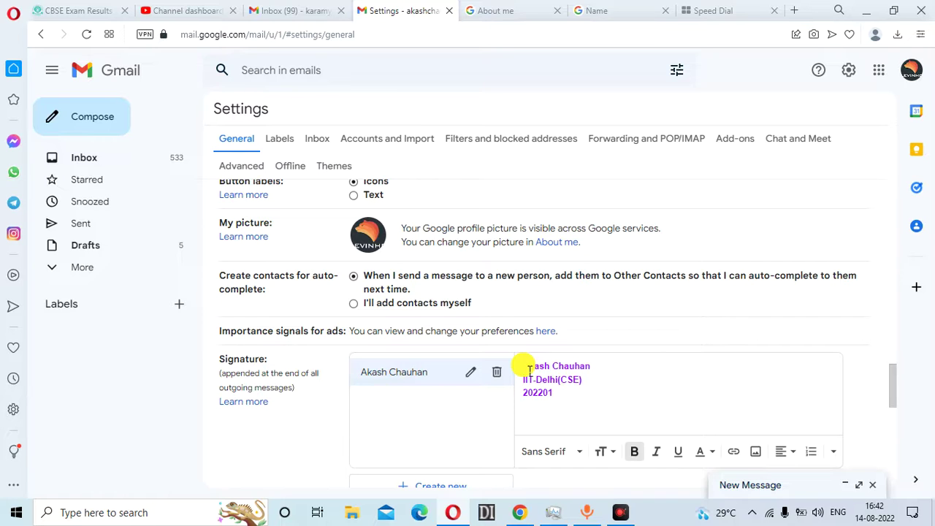
pyautogui.moveTo(614, 388)
pyautogui.mouseDown()
pyautogui.moveTo(507, 379)
pyautogui.moveTo(511, 365)
pyautogui.mouseUp()
pyautogui.click(612, 395)
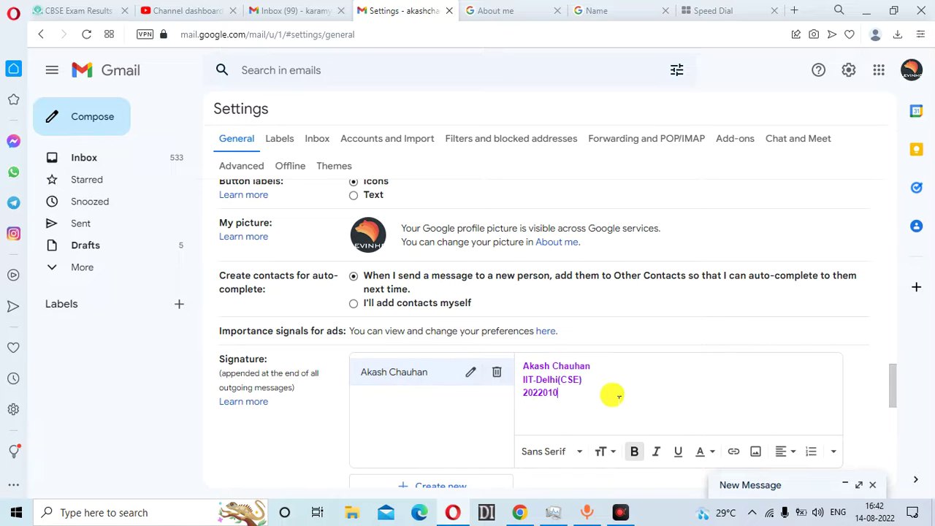
pyautogui.moveTo(893, 392); pyautogui.dragTo(892, 471)
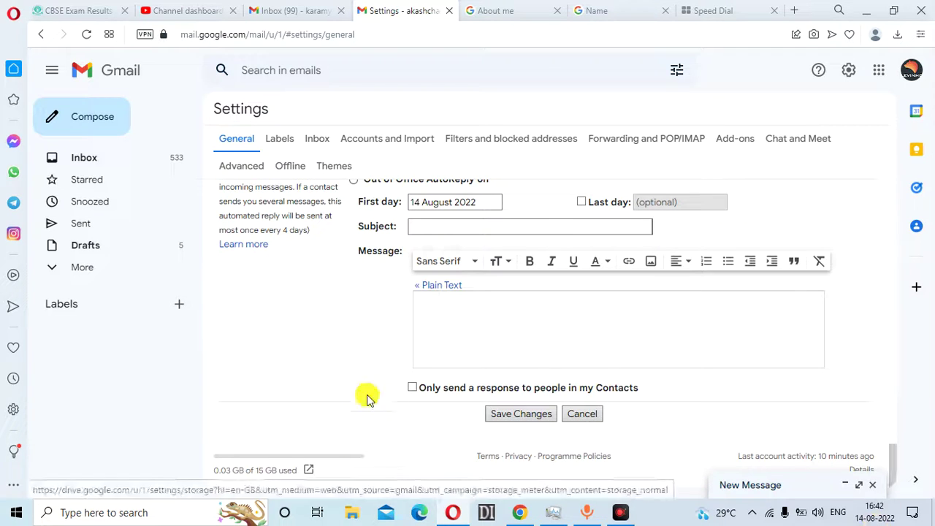
pyautogui.click(487, 413)
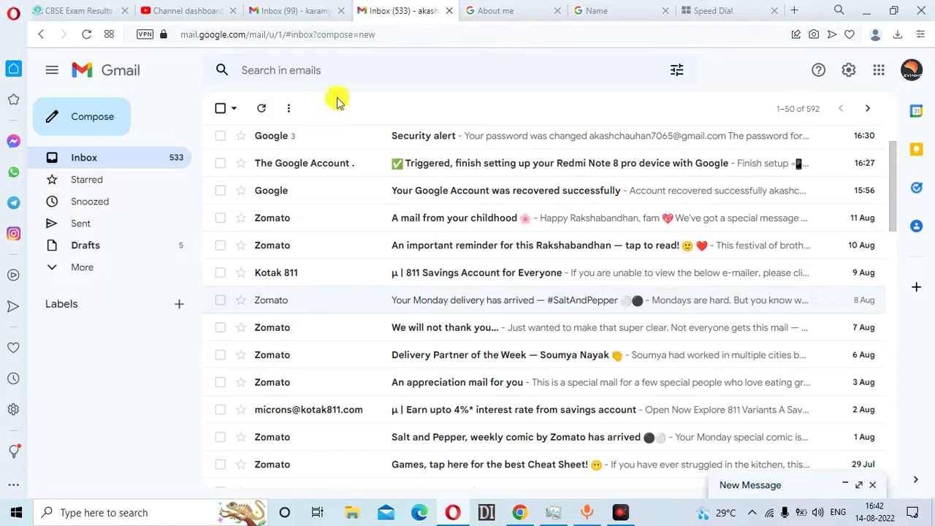
# Expand the minimized new message to full screen to check its signature, and close it
pyautogui.click(860, 485)
pyautogui.rightClick(839, 479)
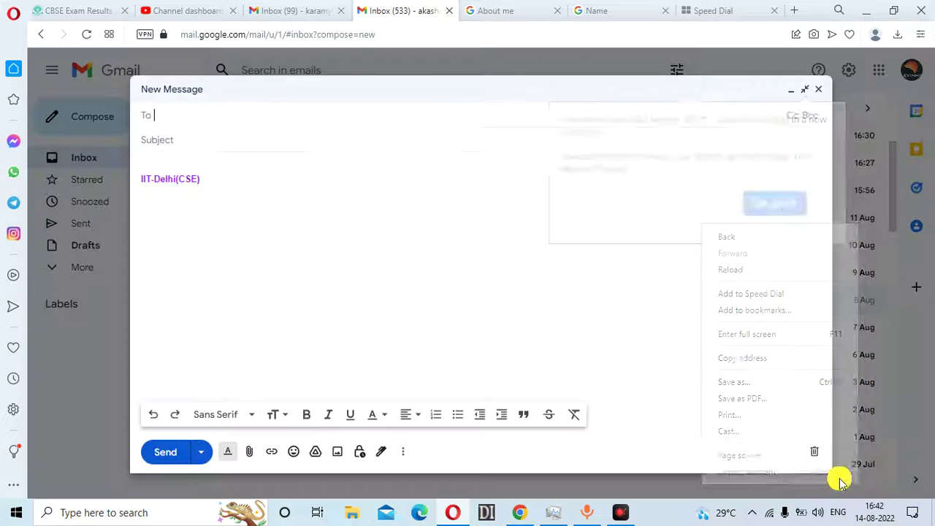
pyautogui.click(525, 321)
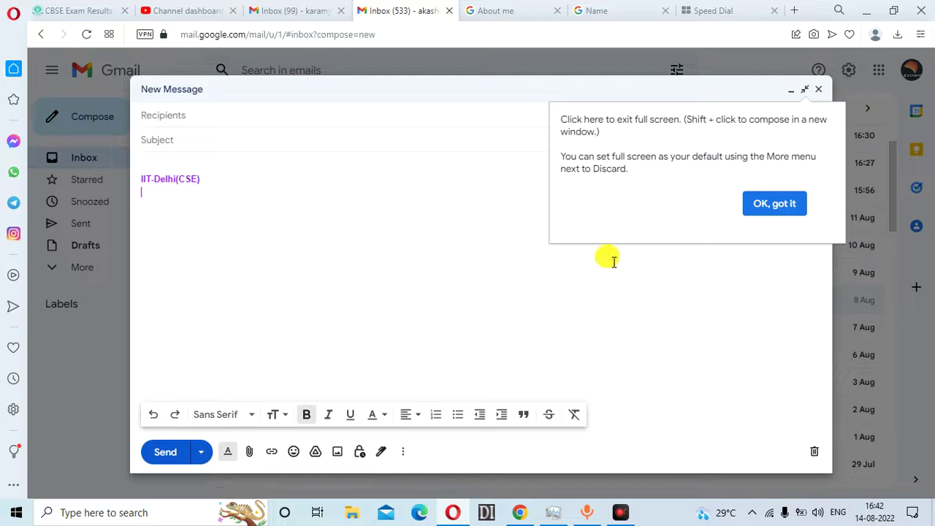
pyautogui.click(820, 99)
# Start a fresh message to check the updated signature and the additional compose options, and close it without sending
pyautogui.click(111, 119)
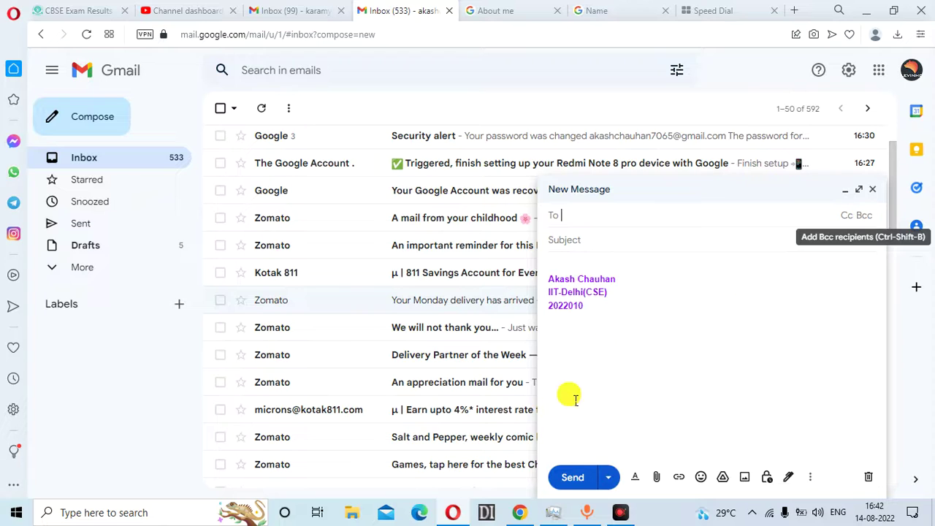
pyautogui.click(810, 477)
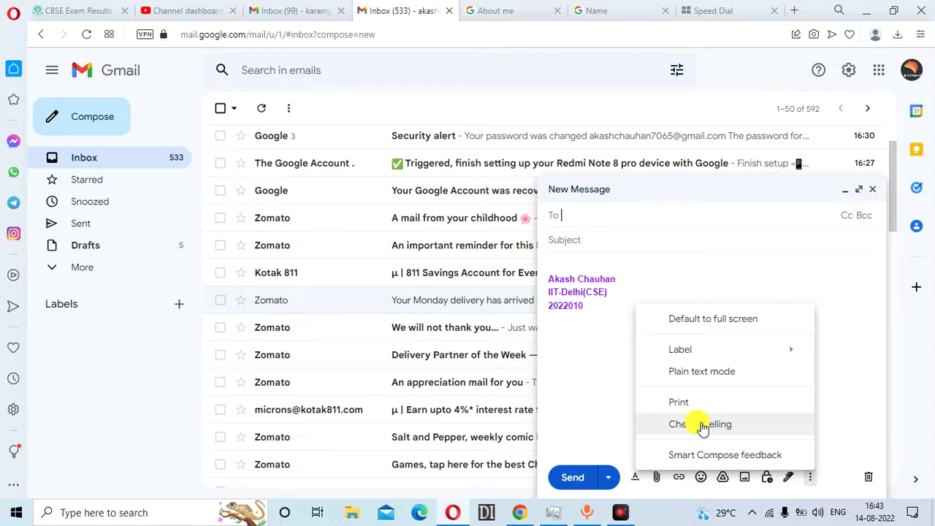
pyautogui.click(587, 357)
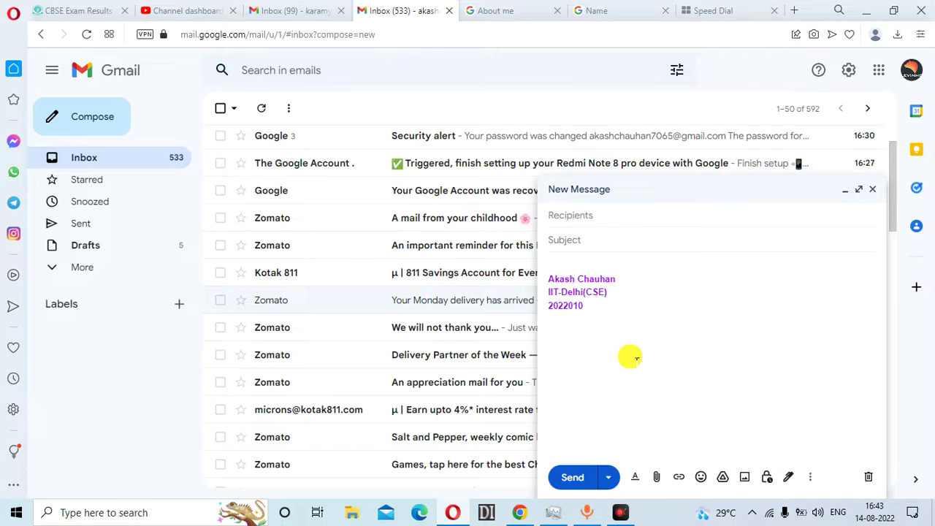
pyautogui.click(874, 192)
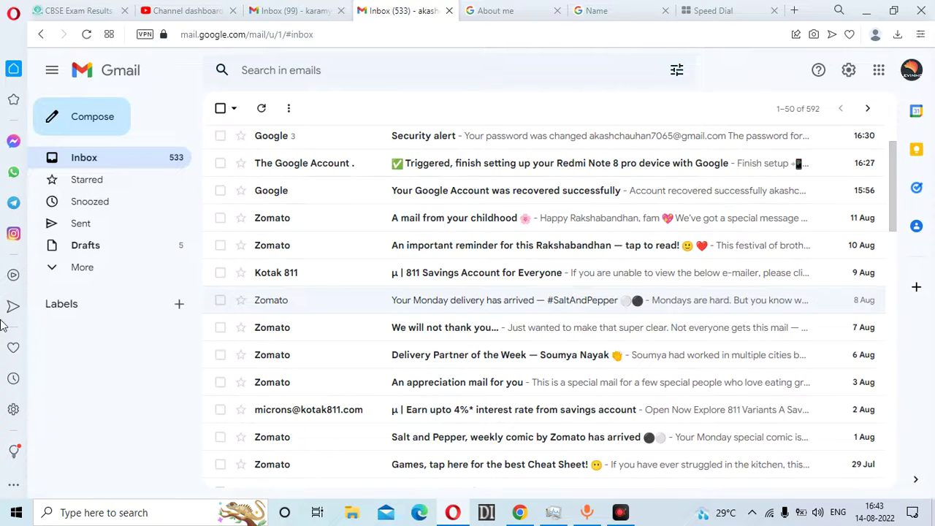